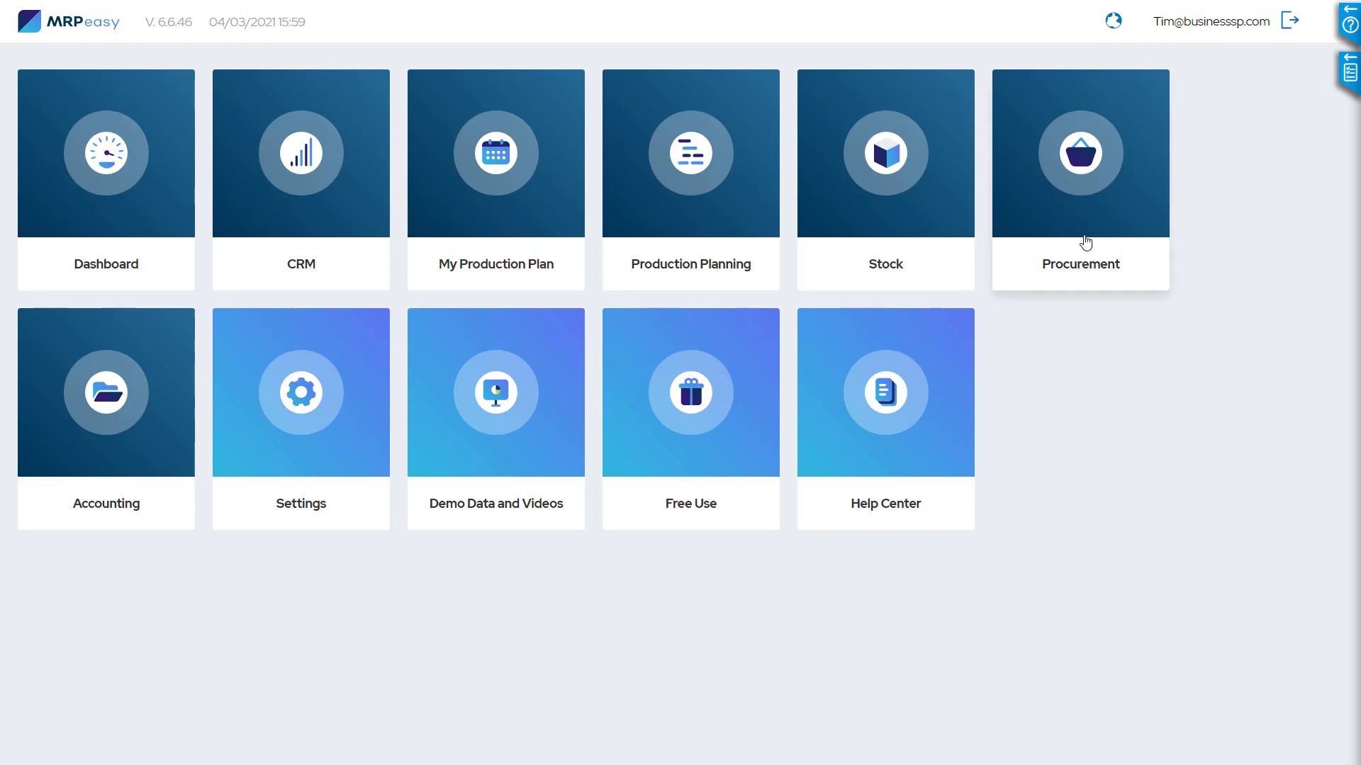
Start a new procurement forecast named "Sample 04/03/21" for the Rochester site
{"action": "left_click", "coordinate": [1083, 155]}
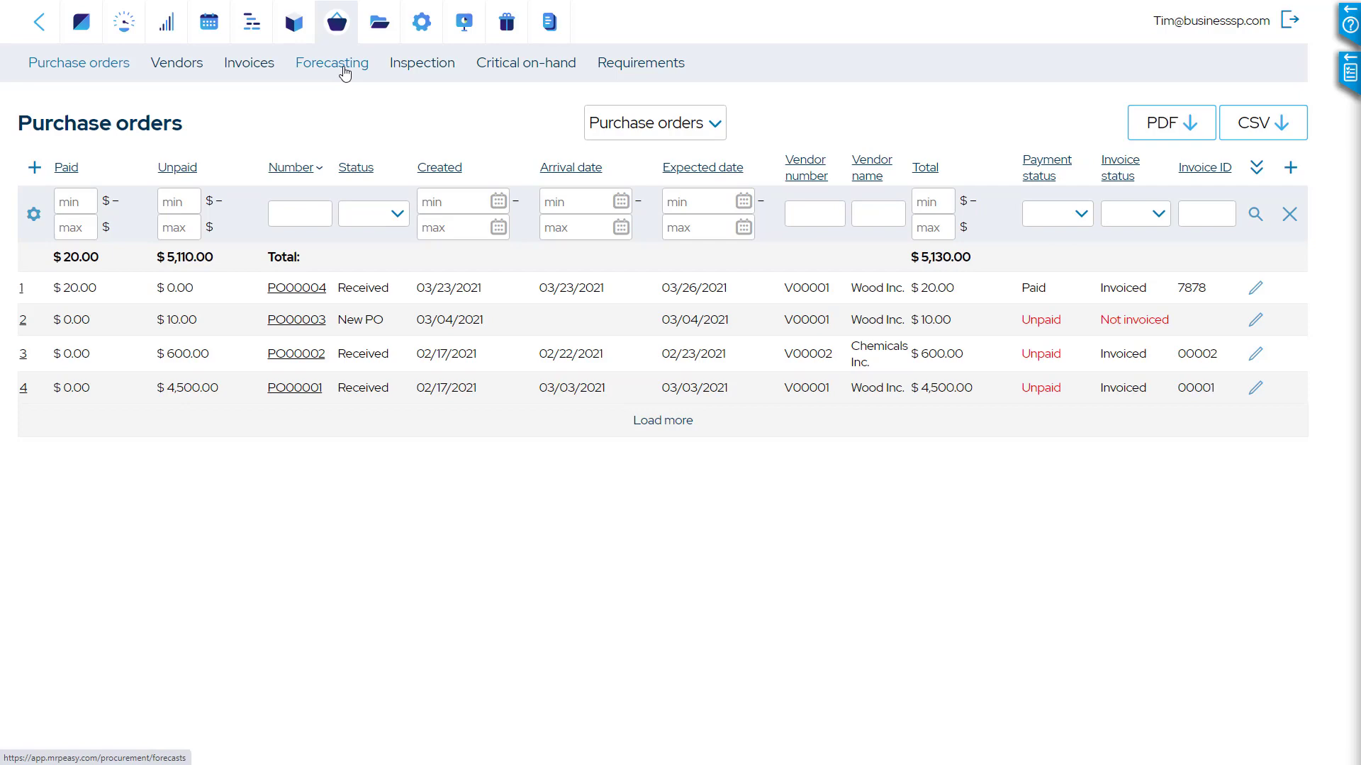
{"action": "left_click", "coordinate": [344, 71]}
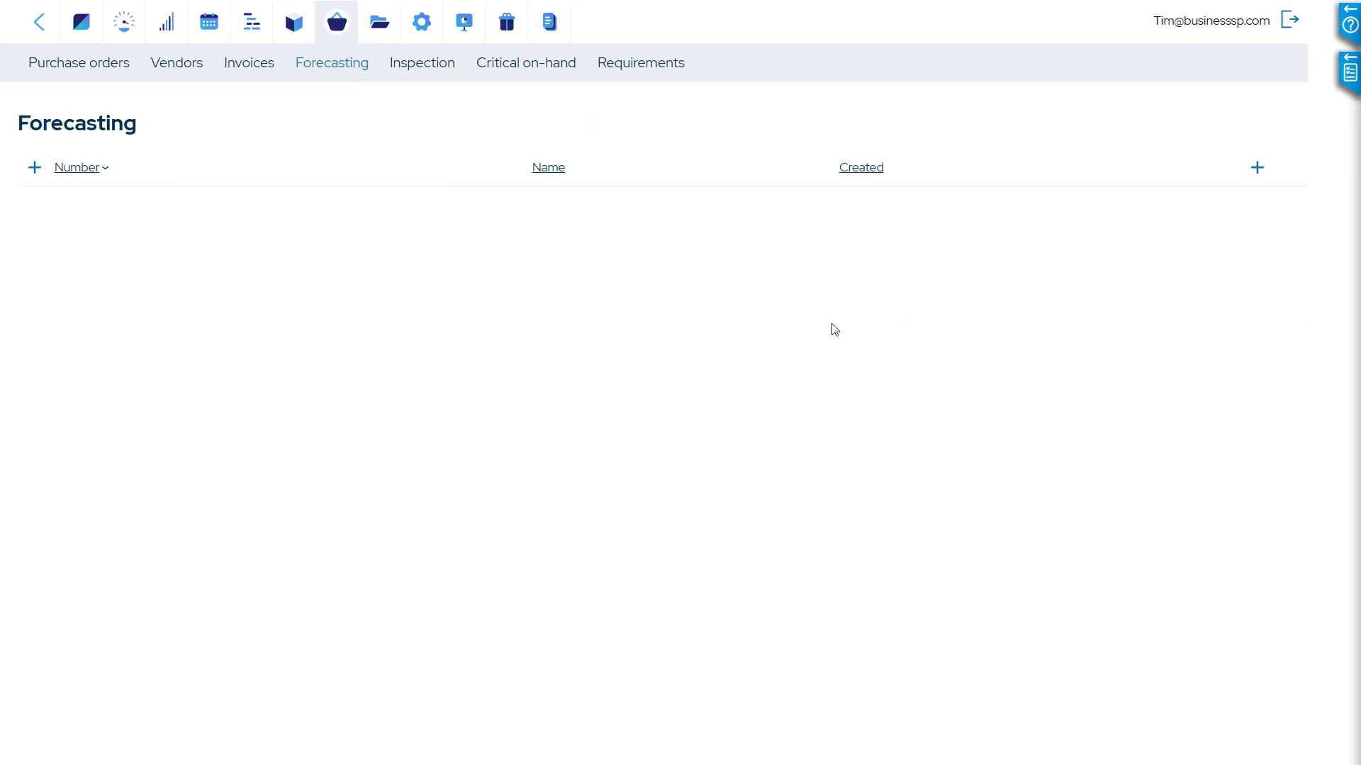
{"action": "left_click", "coordinate": [38, 177]}
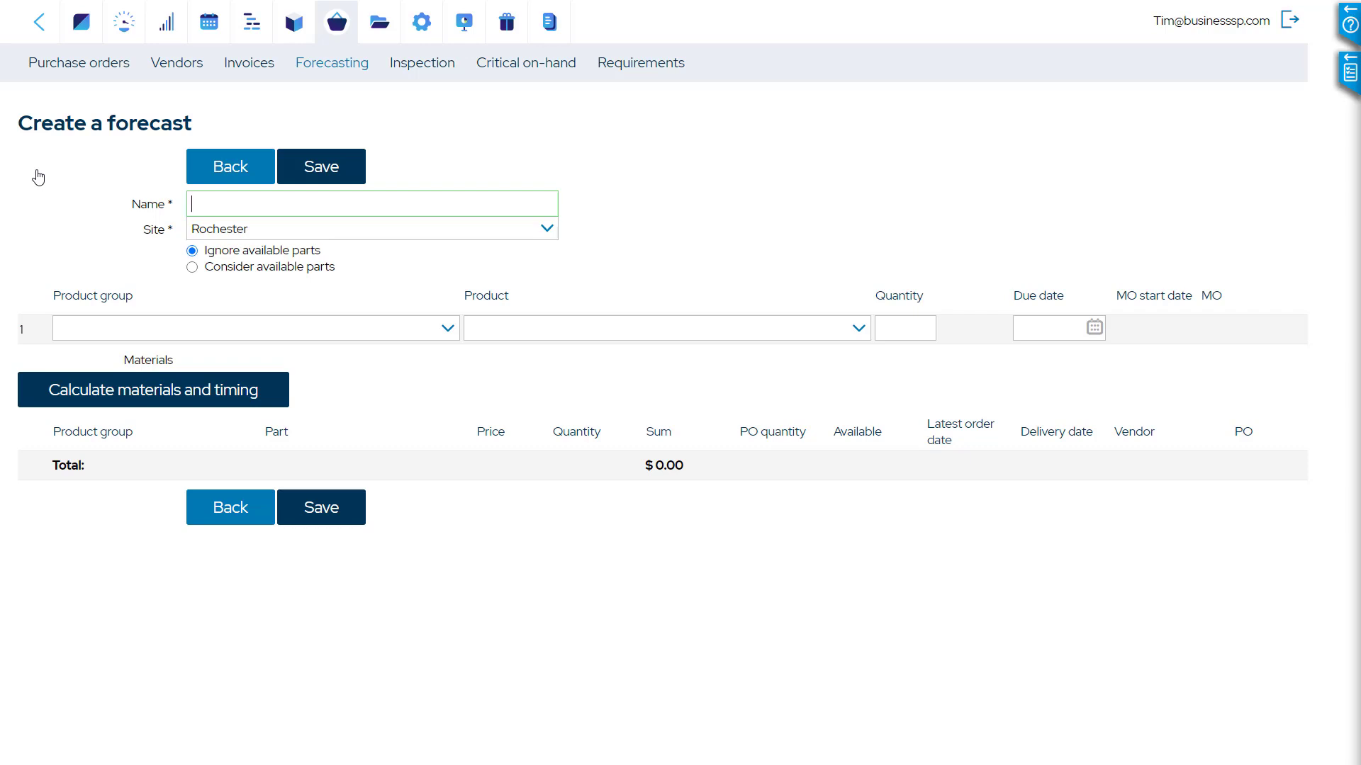
{"action": "type", "text": "Sample 04/03/21"}
{"action": "left_click", "coordinate": [546, 230]}
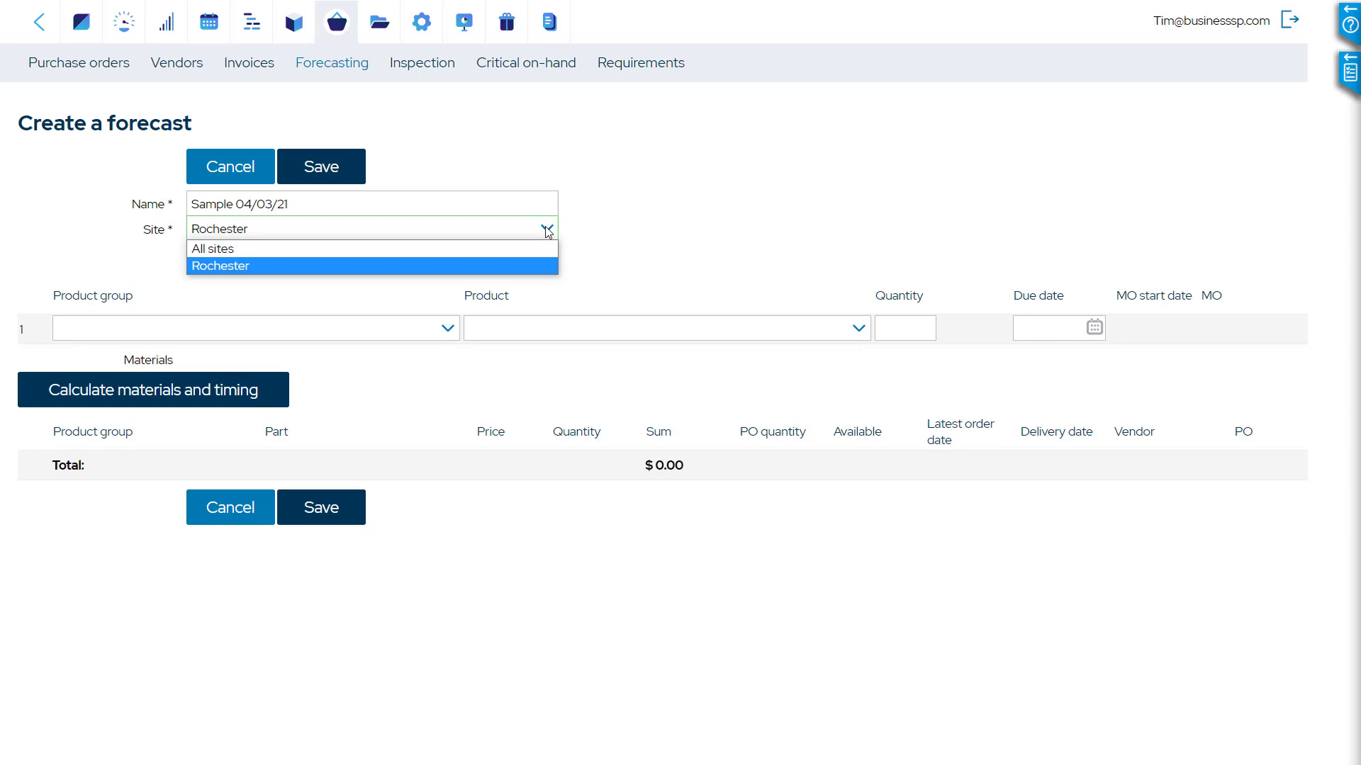
{"action": "left_click", "coordinate": [605, 229]}
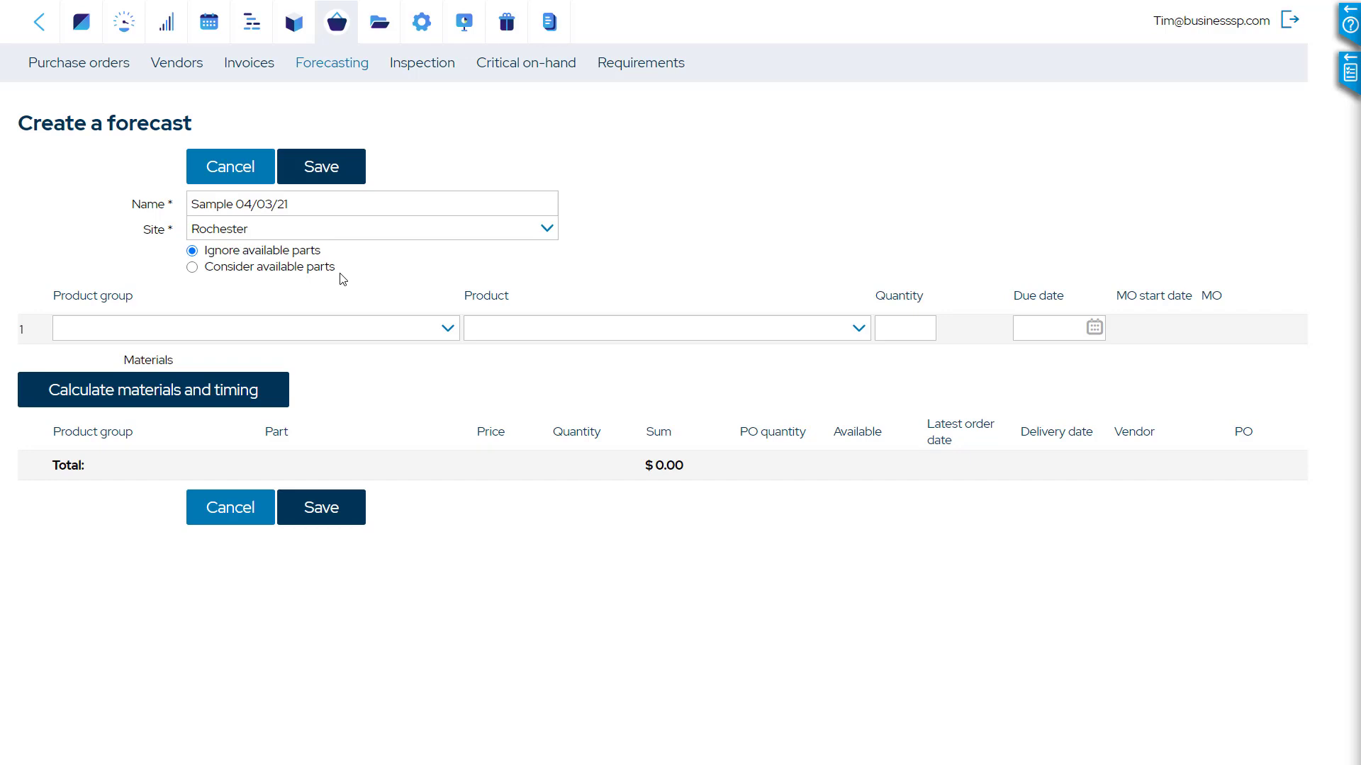
Add A00004 Wooden table from product group AG00002 Products to the first line of the forecast
{"action": "left_click", "coordinate": [448, 328]}
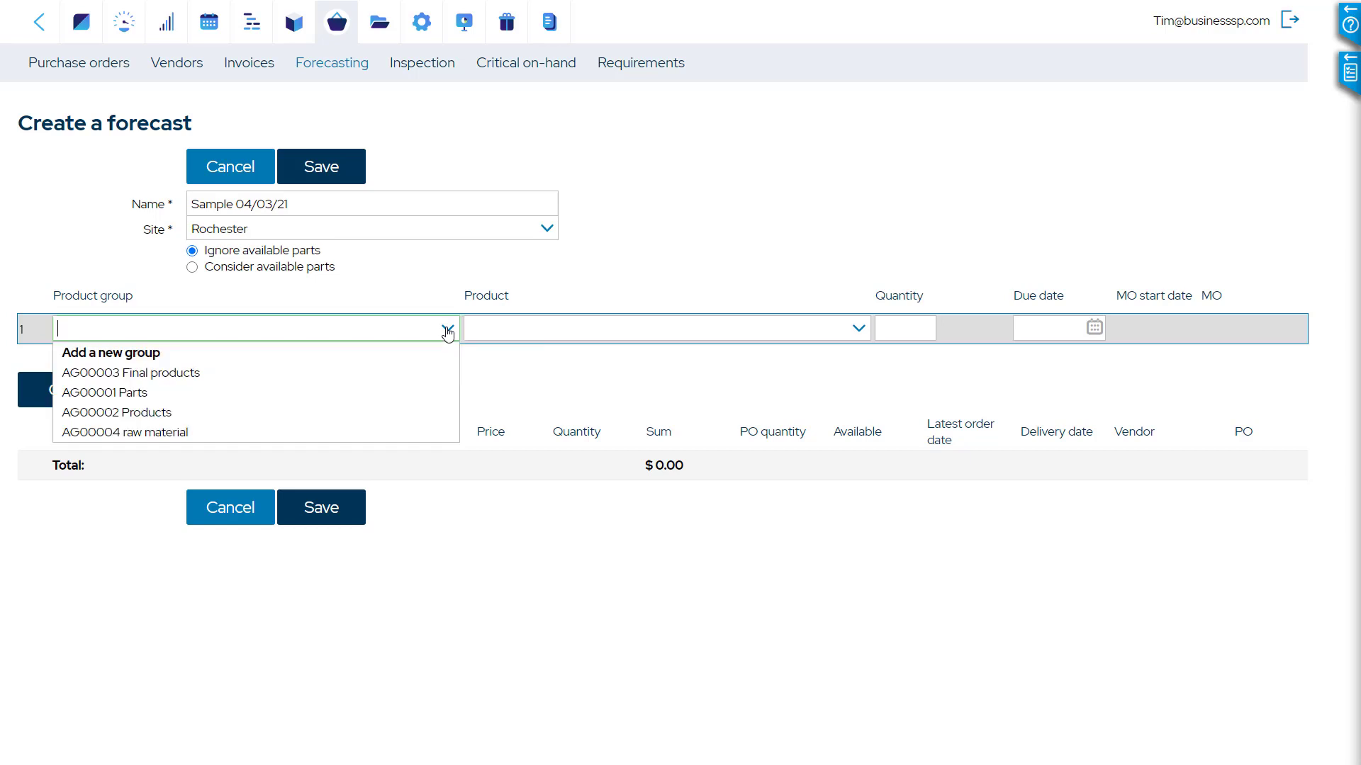
{"action": "left_click", "coordinate": [393, 424]}
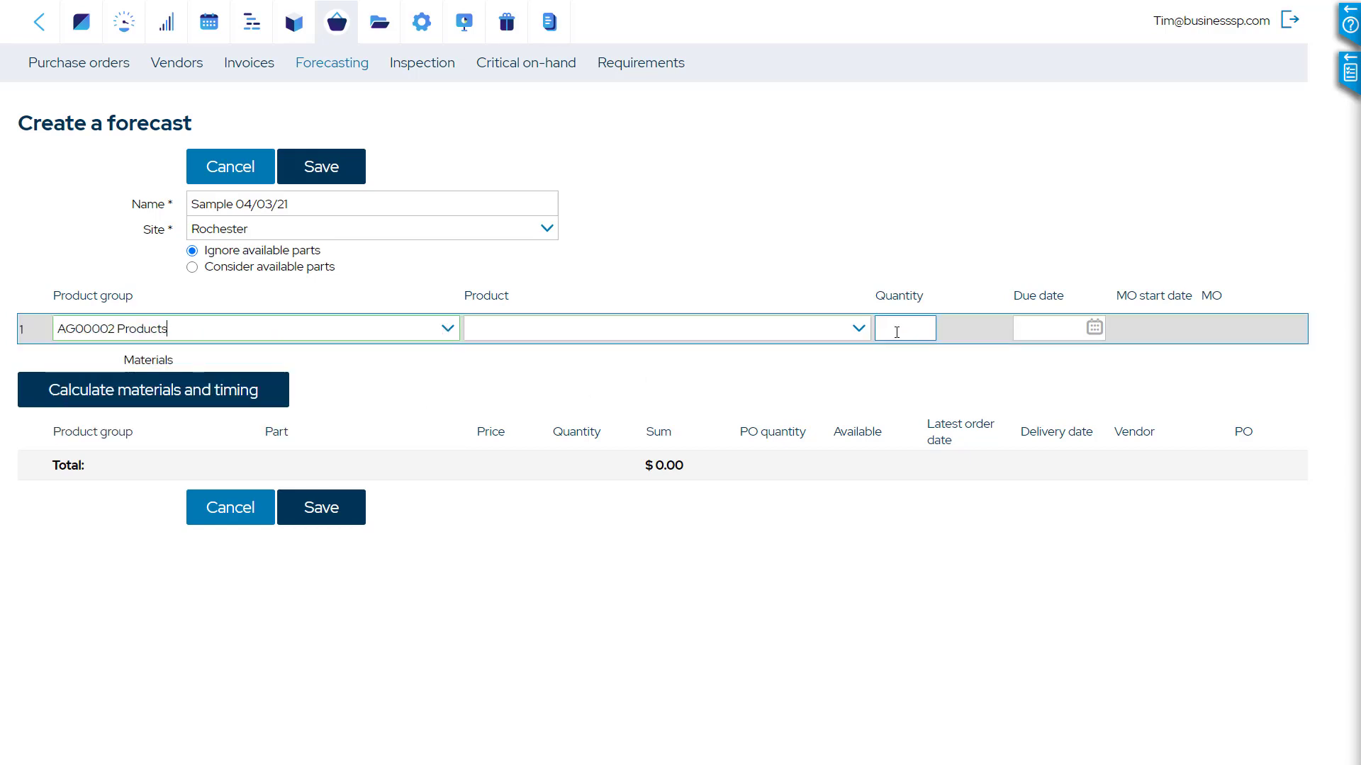
{"action": "left_click", "coordinate": [866, 338]}
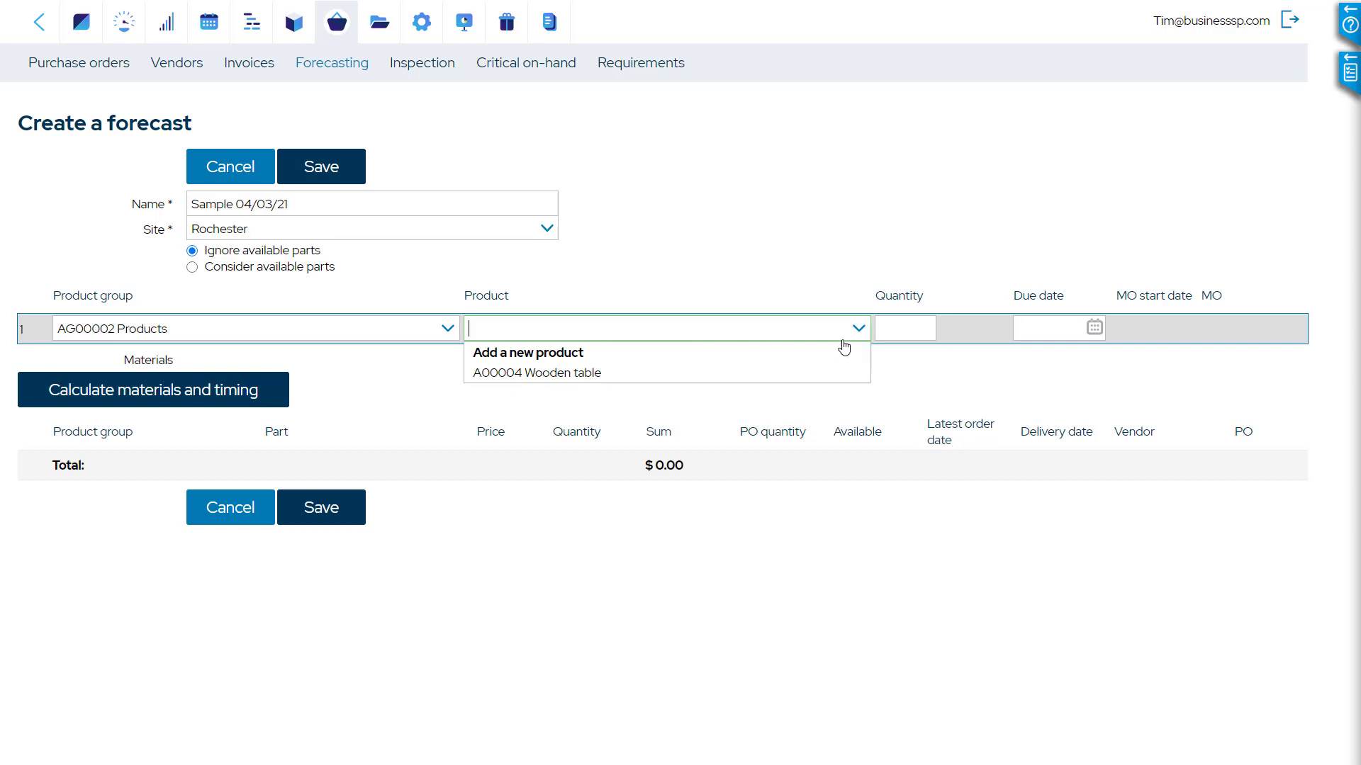
{"action": "left_click", "coordinate": [768, 380]}
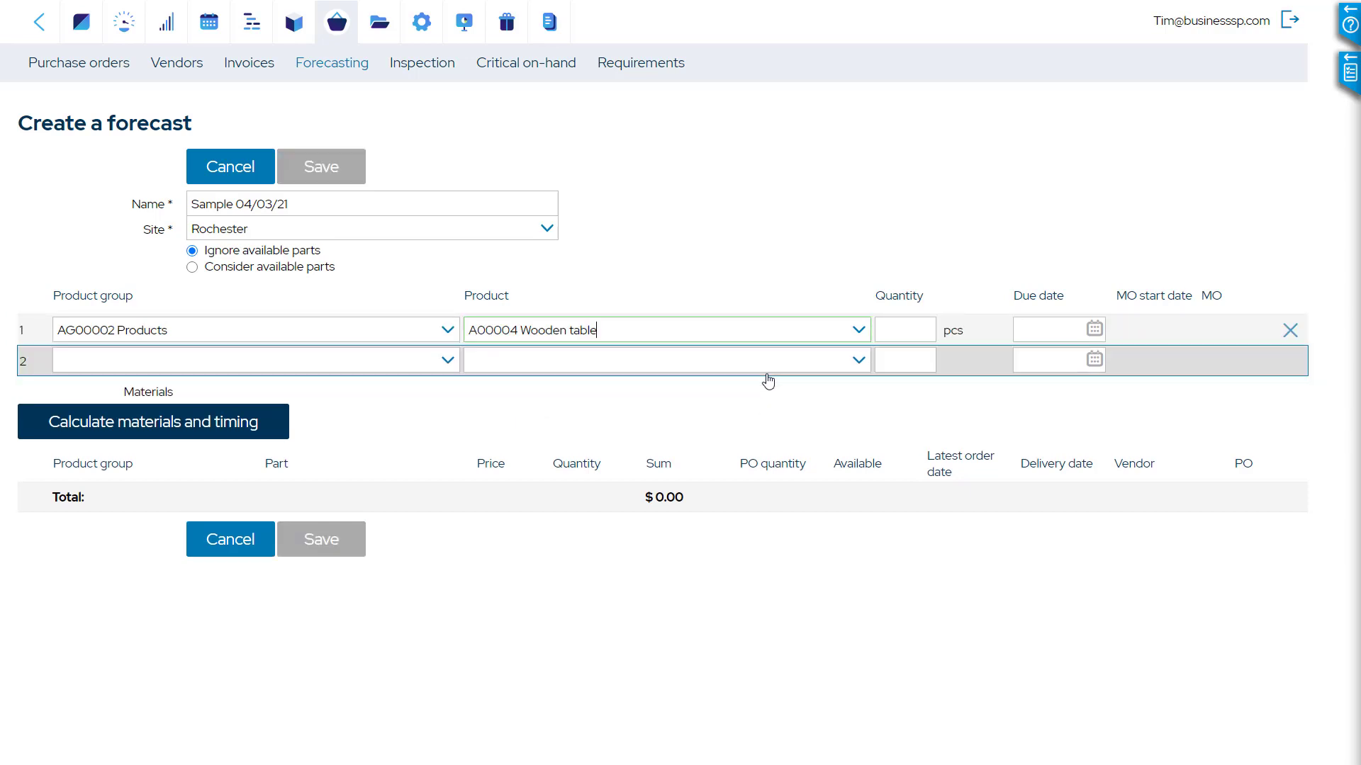
Set the wooden table's quantity to 25 pcs and due date to 04/30/2021, and calculate materials and timing
{"action": "left_click", "coordinate": [899, 330]}
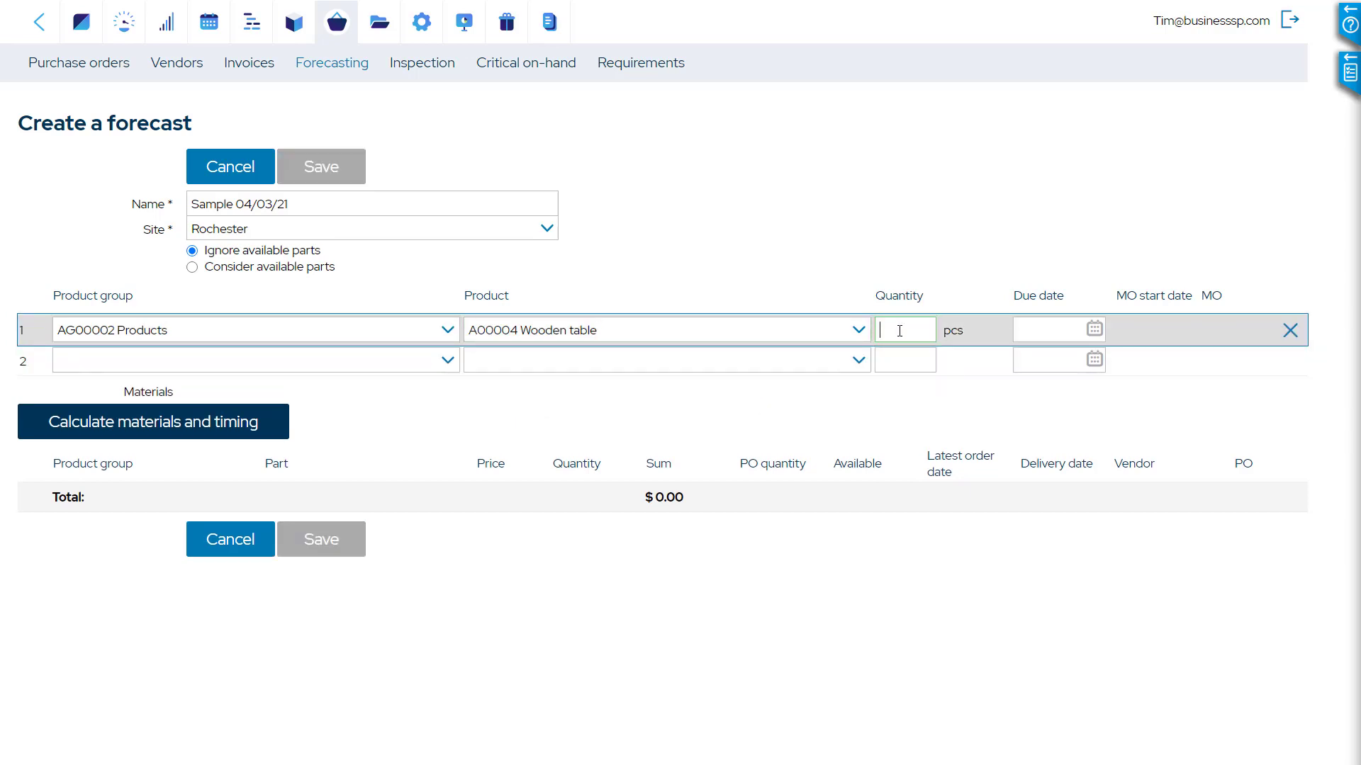
{"action": "type", "text": "25"}
{"action": "key", "text": "Tab"}
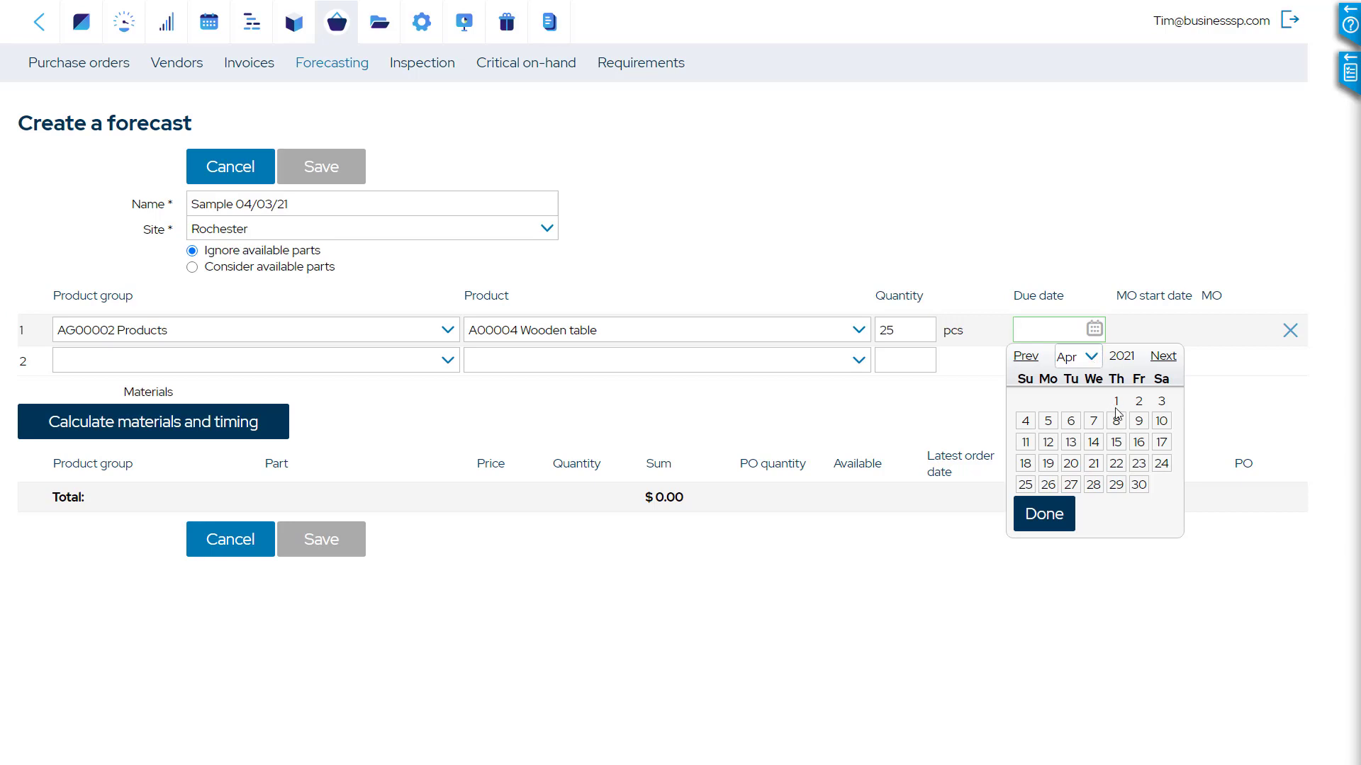
{"action": "left_click", "coordinate": [1139, 486]}
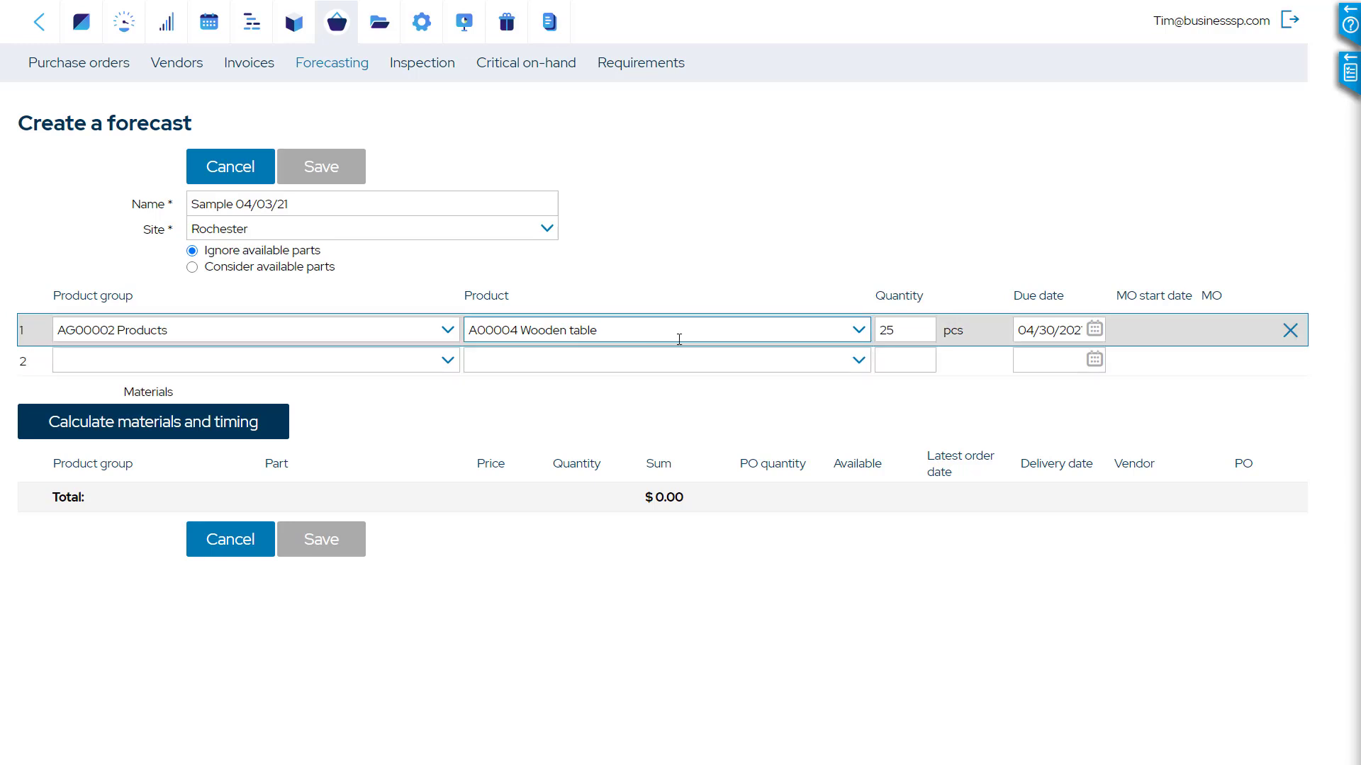
{"action": "left_click", "coordinate": [1056, 331]}
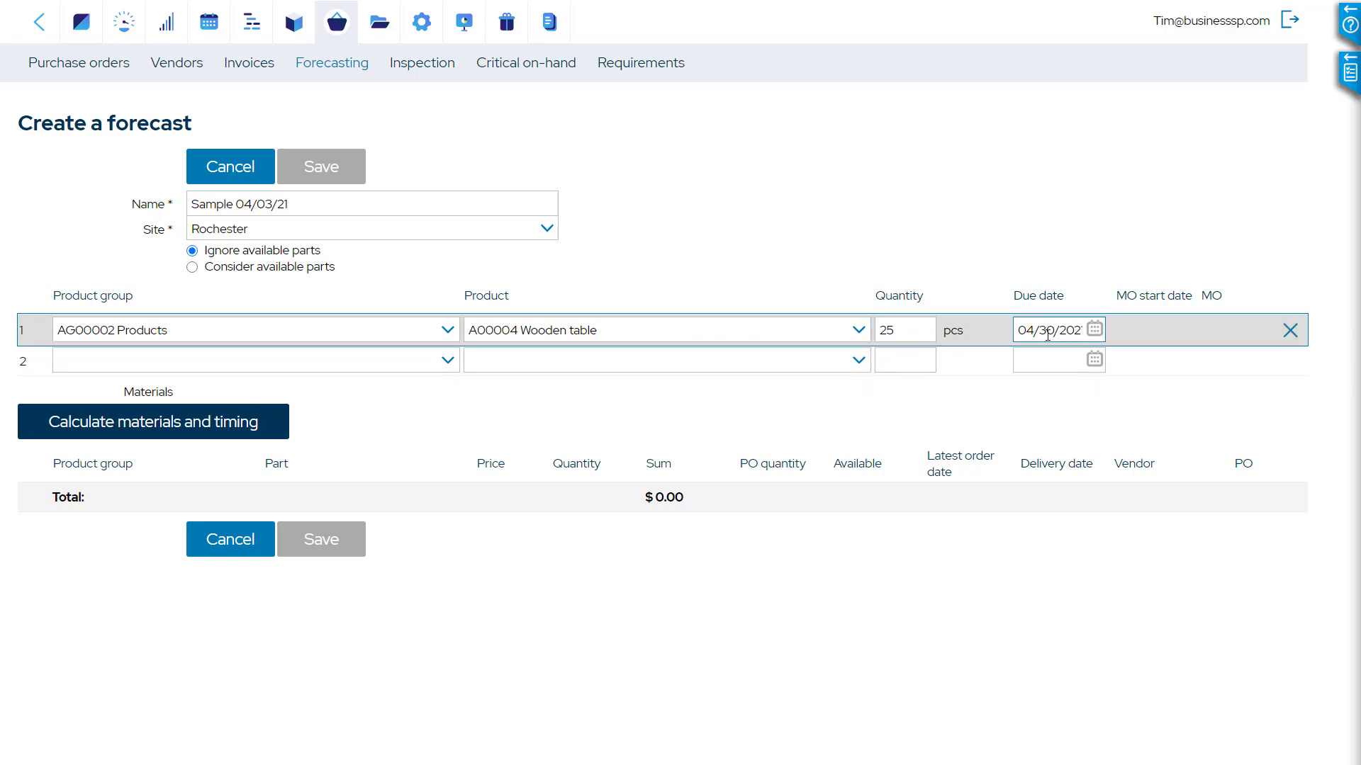
{"action": "left_click", "coordinate": [187, 430]}
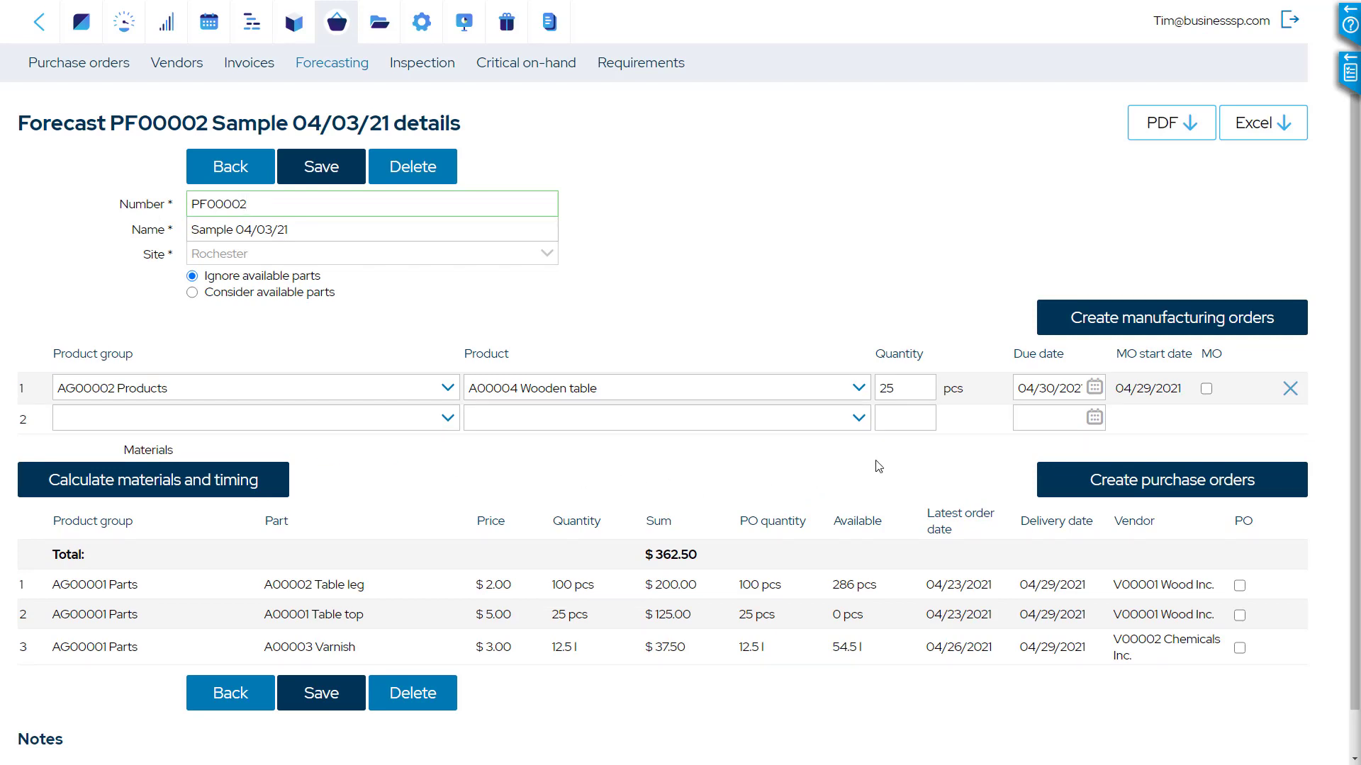
Create purchase orders from the forecast for all three parts: Table leg, Table top and Varnish
{"action": "scroll", "coordinate": [879, 466], "scroll_direction": "down", "scroll_amount": 1}
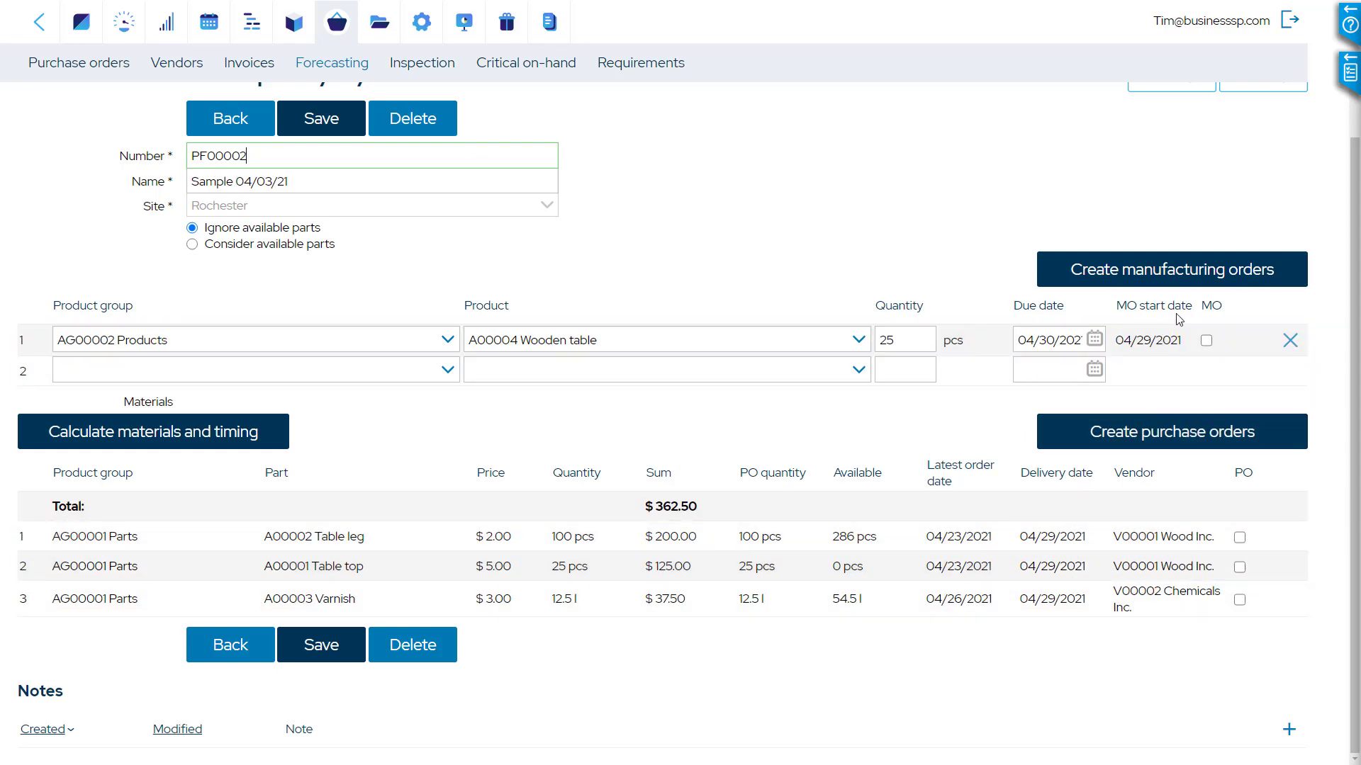
{"action": "mouse_move", "coordinate": [1179, 319]}
{"action": "left_click", "coordinate": [1239, 538]}
{"action": "left_click", "coordinate": [1240, 567]}
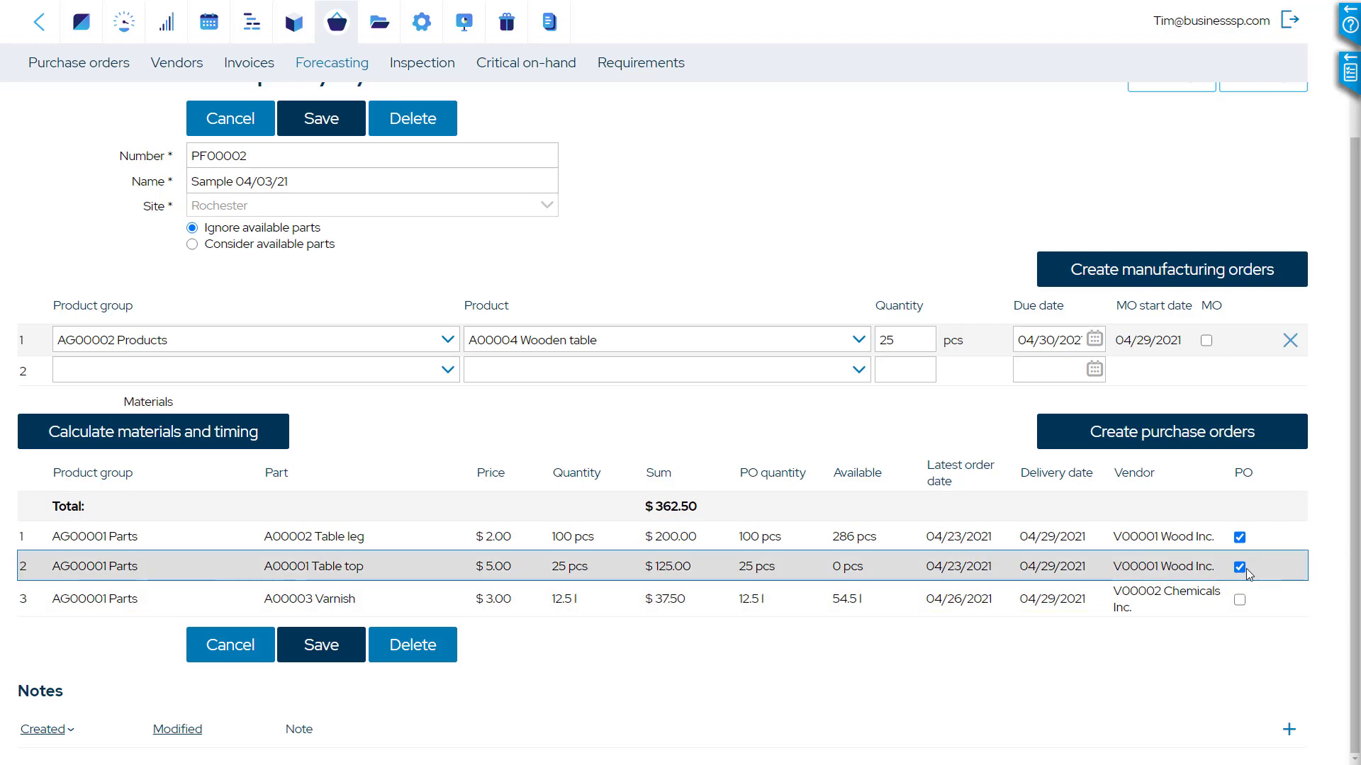
{"action": "left_click", "coordinate": [1239, 601]}
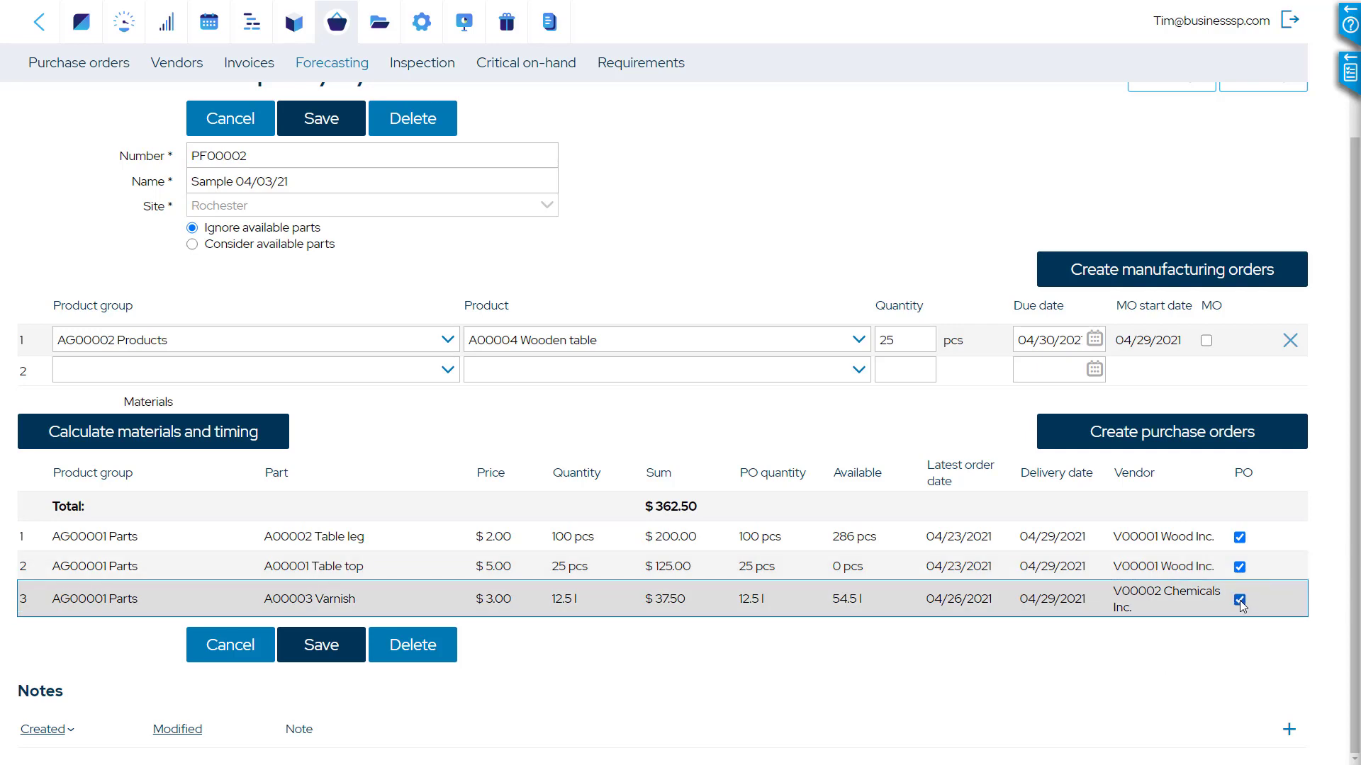
{"action": "left_click", "coordinate": [1183, 432]}
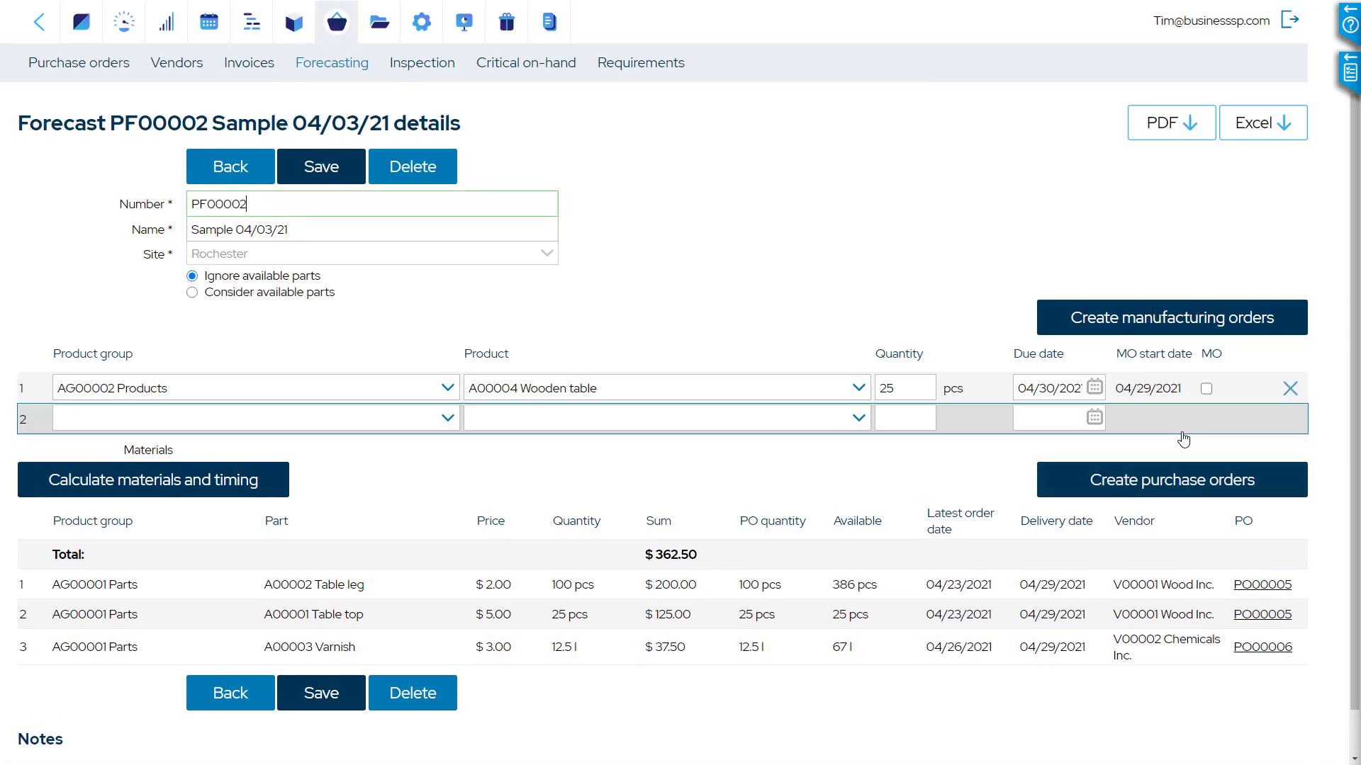
Select the wooden table line and create its manufacturing order from the forecast
{"action": "left_click", "coordinate": [1230, 325]}
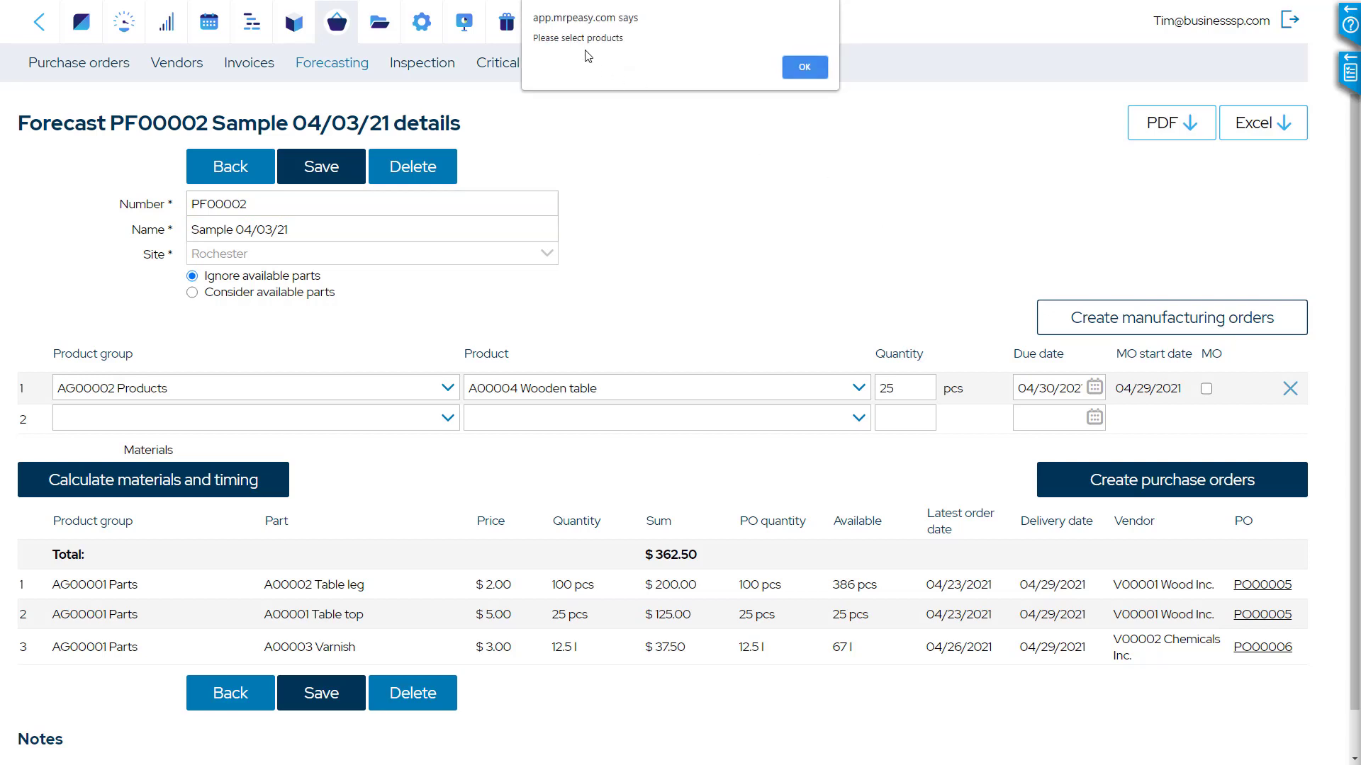
{"action": "left_click", "coordinate": [811, 69]}
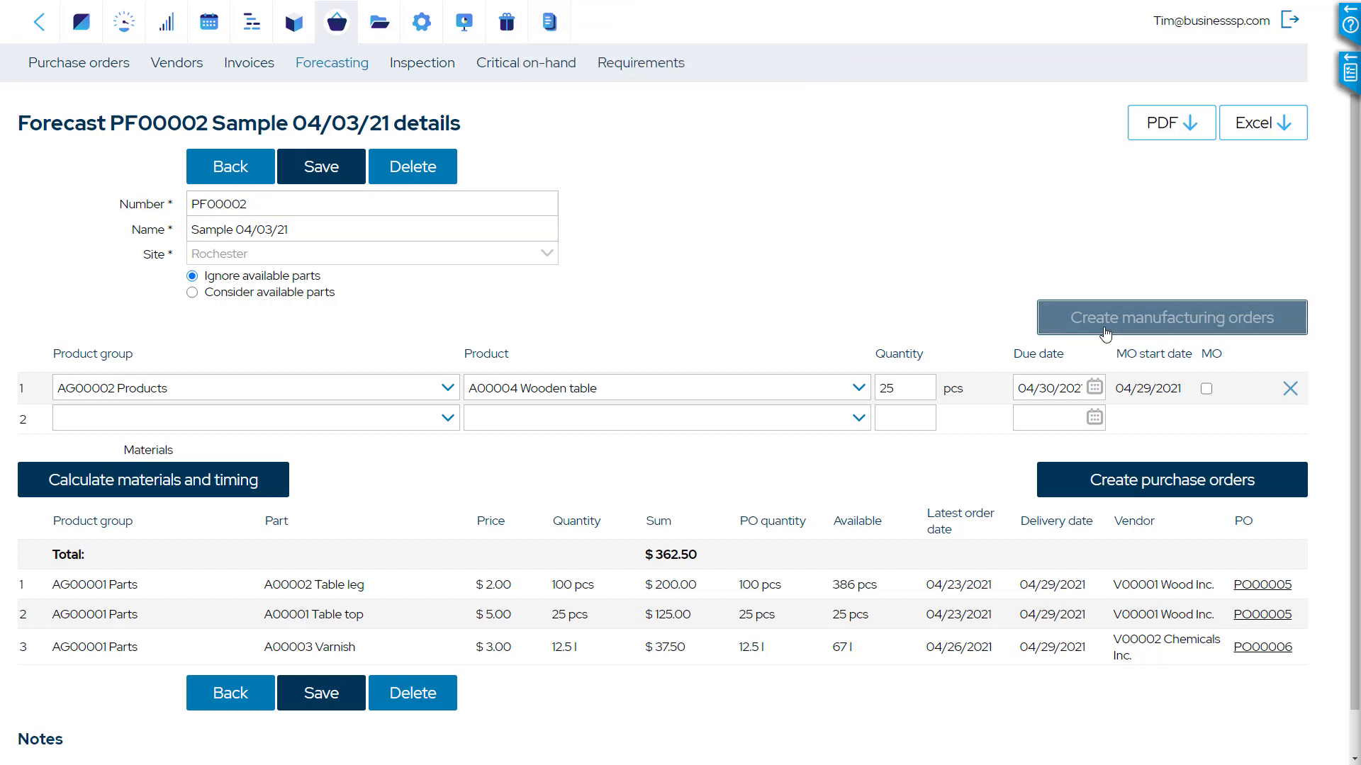
{"action": "left_click", "coordinate": [1207, 389]}
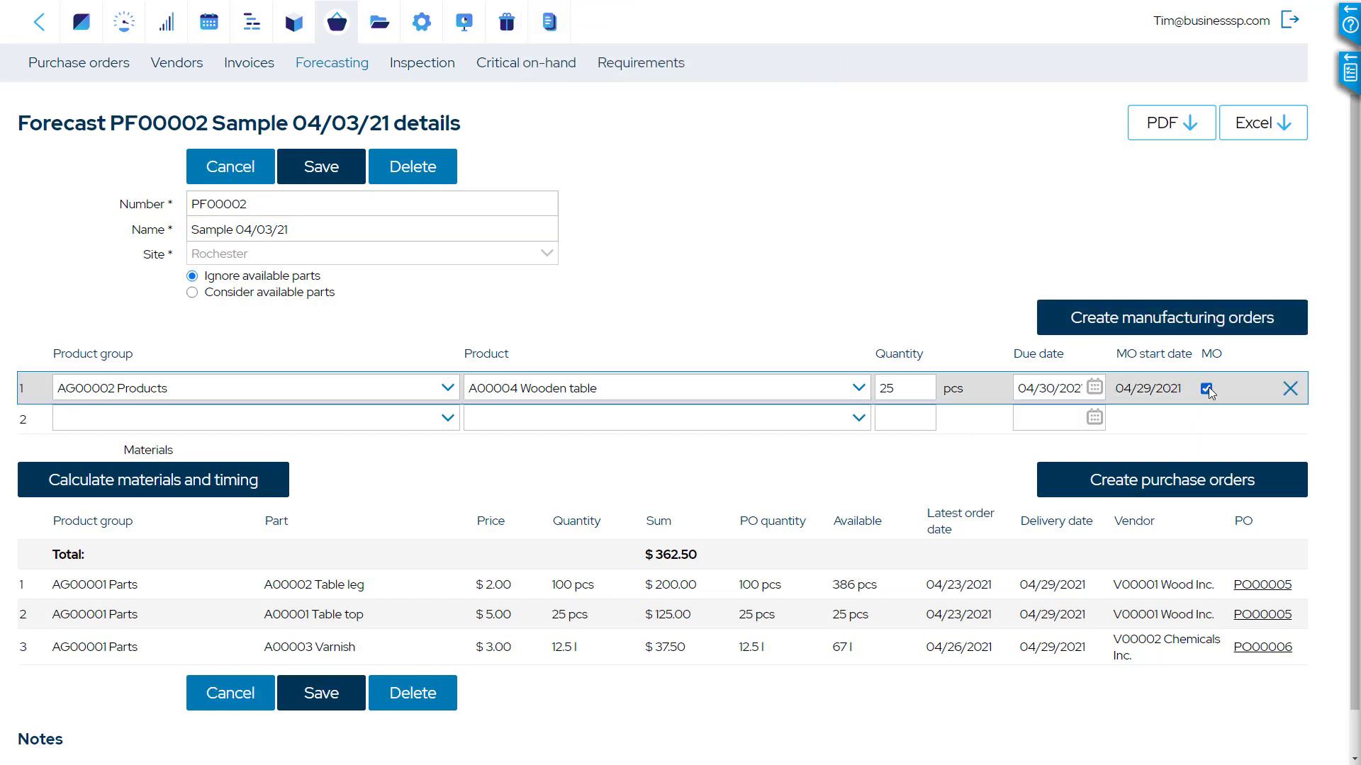
{"action": "left_click", "coordinate": [1200, 327]}
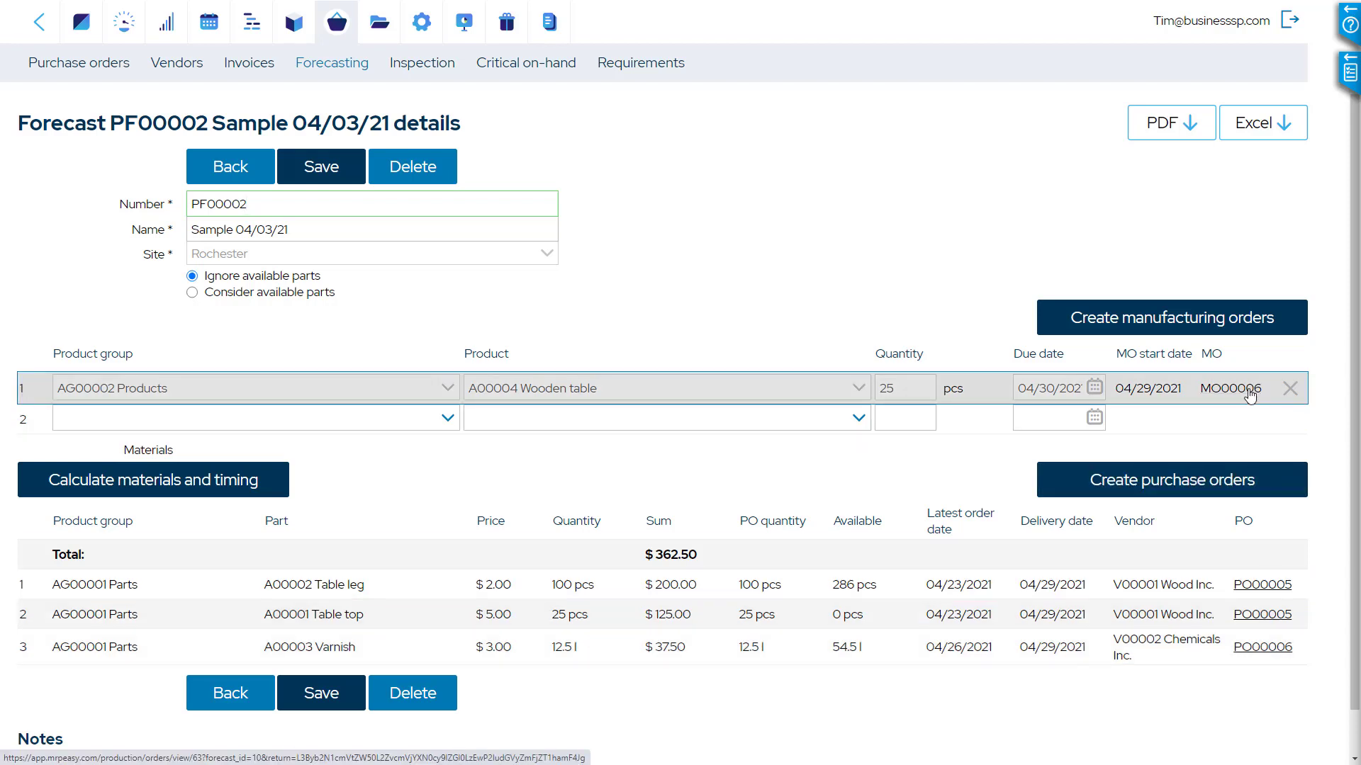
Return to the forecast list and start another forecast named "Sample II" covering all sites
{"action": "scroll", "coordinate": [762, 244], "scroll_direction": "down", "scroll_amount": 1}
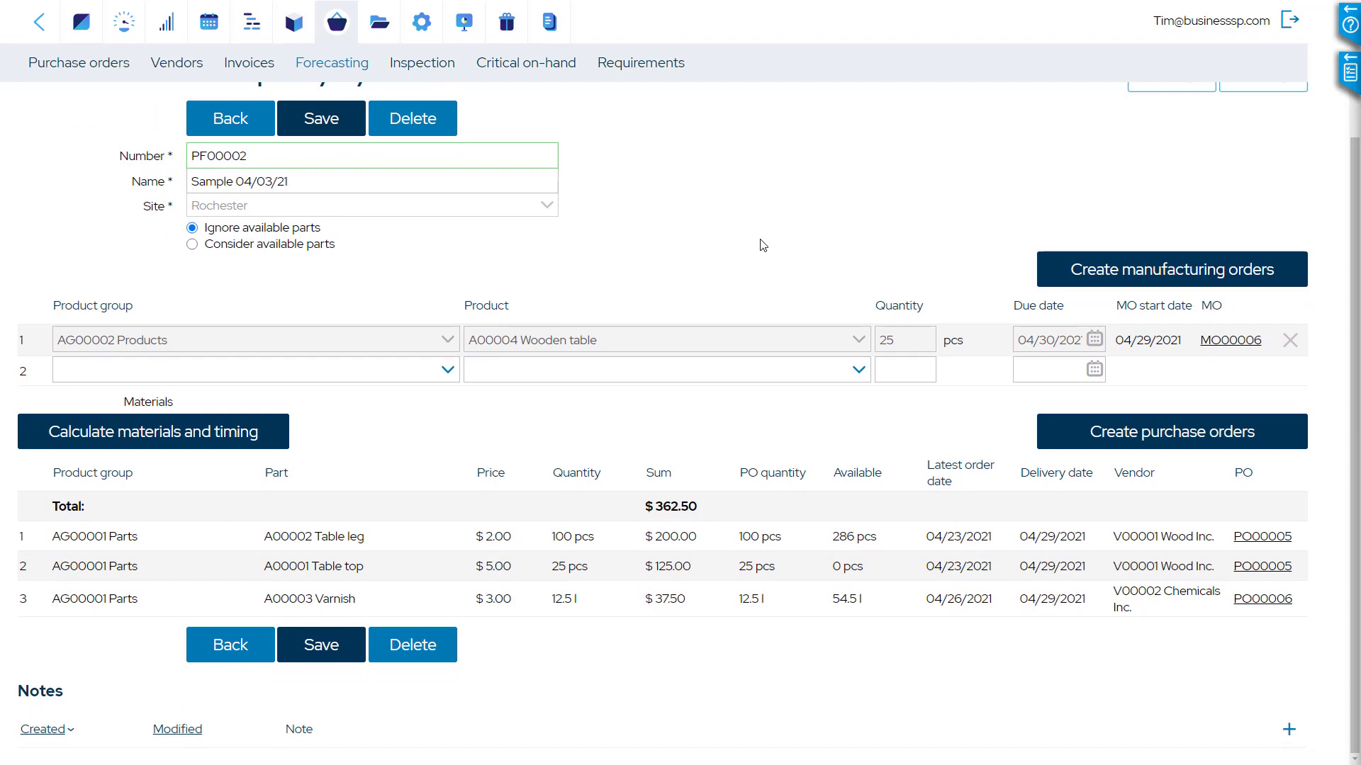
{"action": "scroll", "coordinate": [764, 245], "scroll_direction": "up", "scroll_amount": 1}
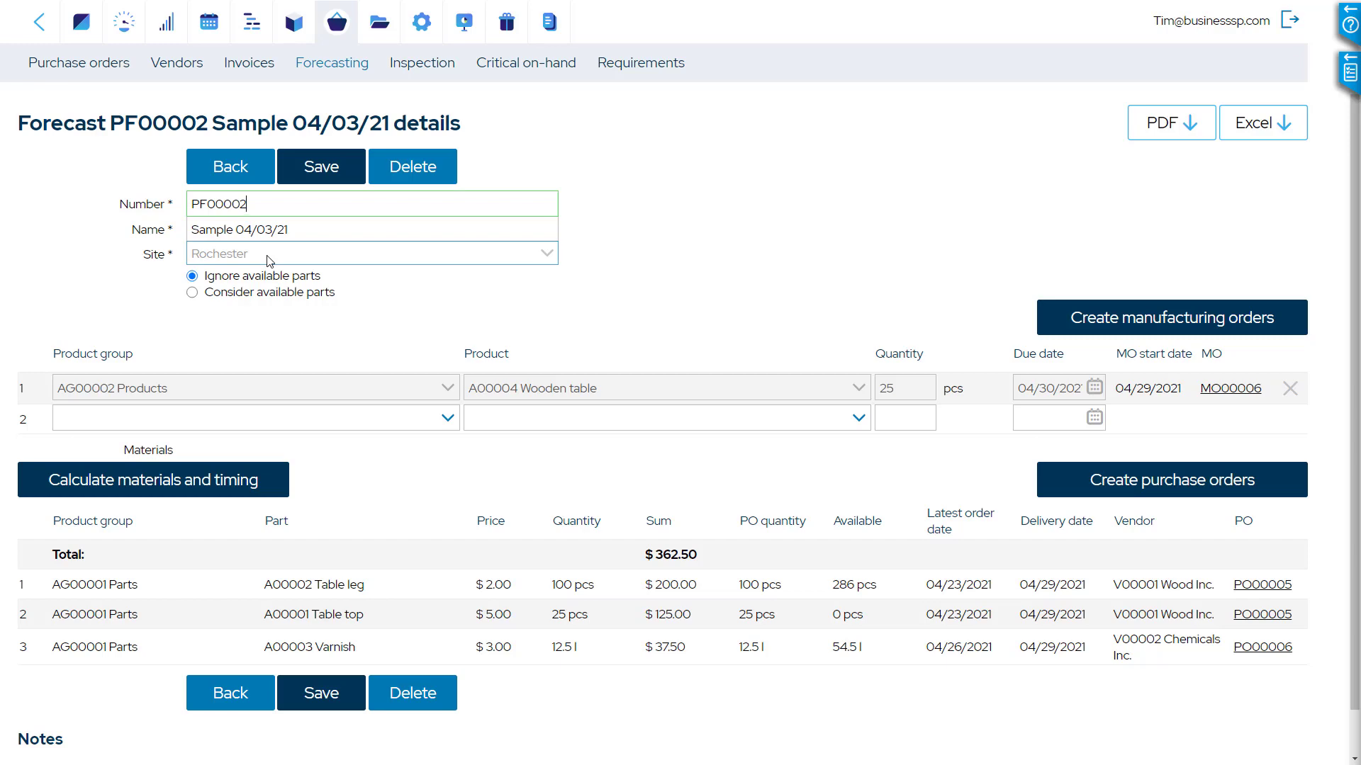
{"action": "left_click", "coordinate": [252, 173]}
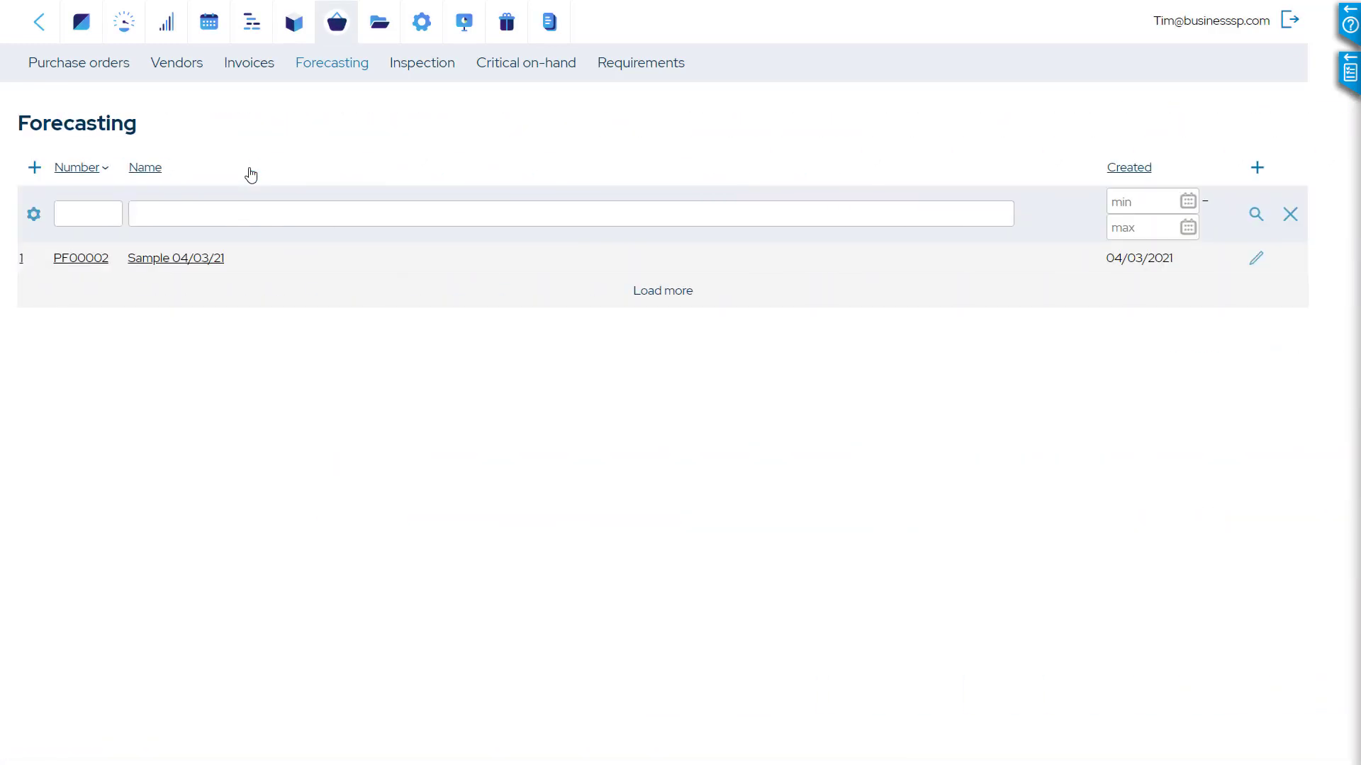
{"action": "left_click", "coordinate": [34, 168]}
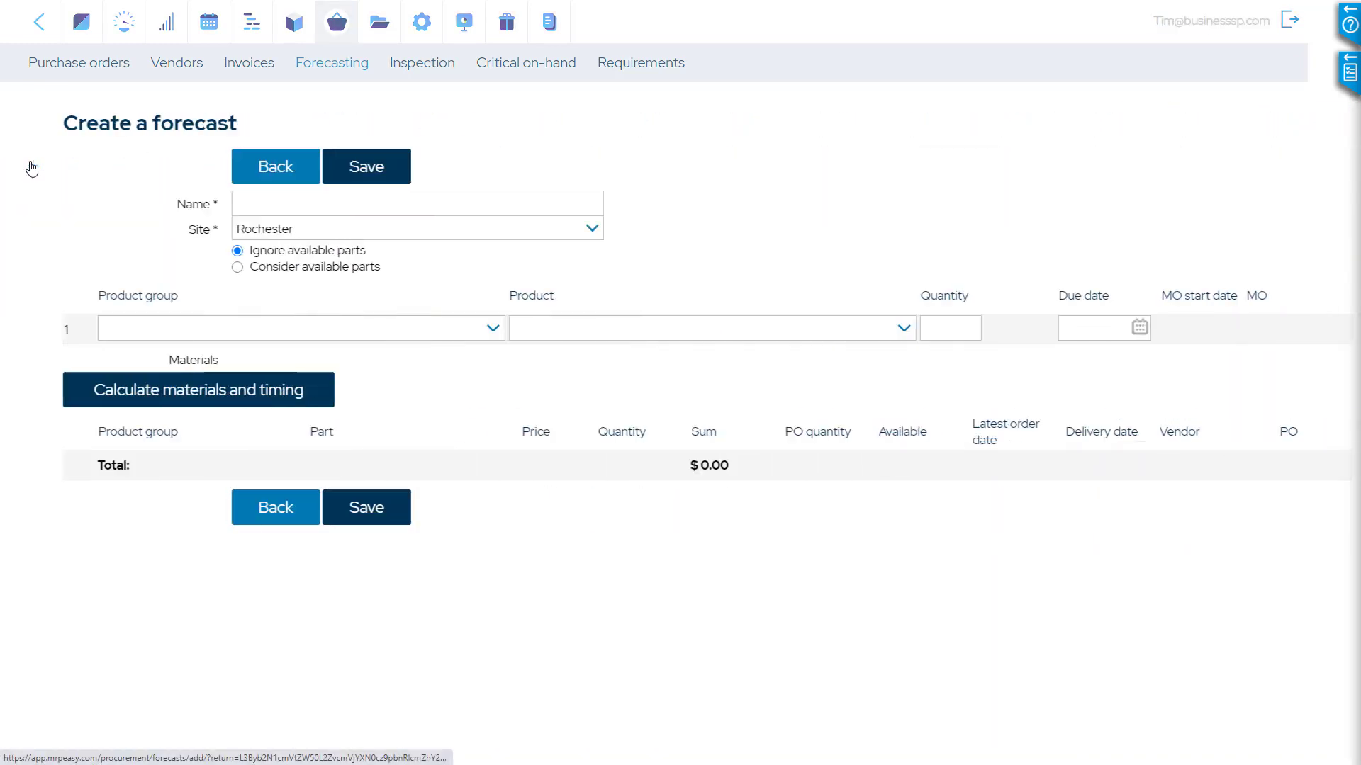
{"action": "left_click", "coordinate": [268, 198]}
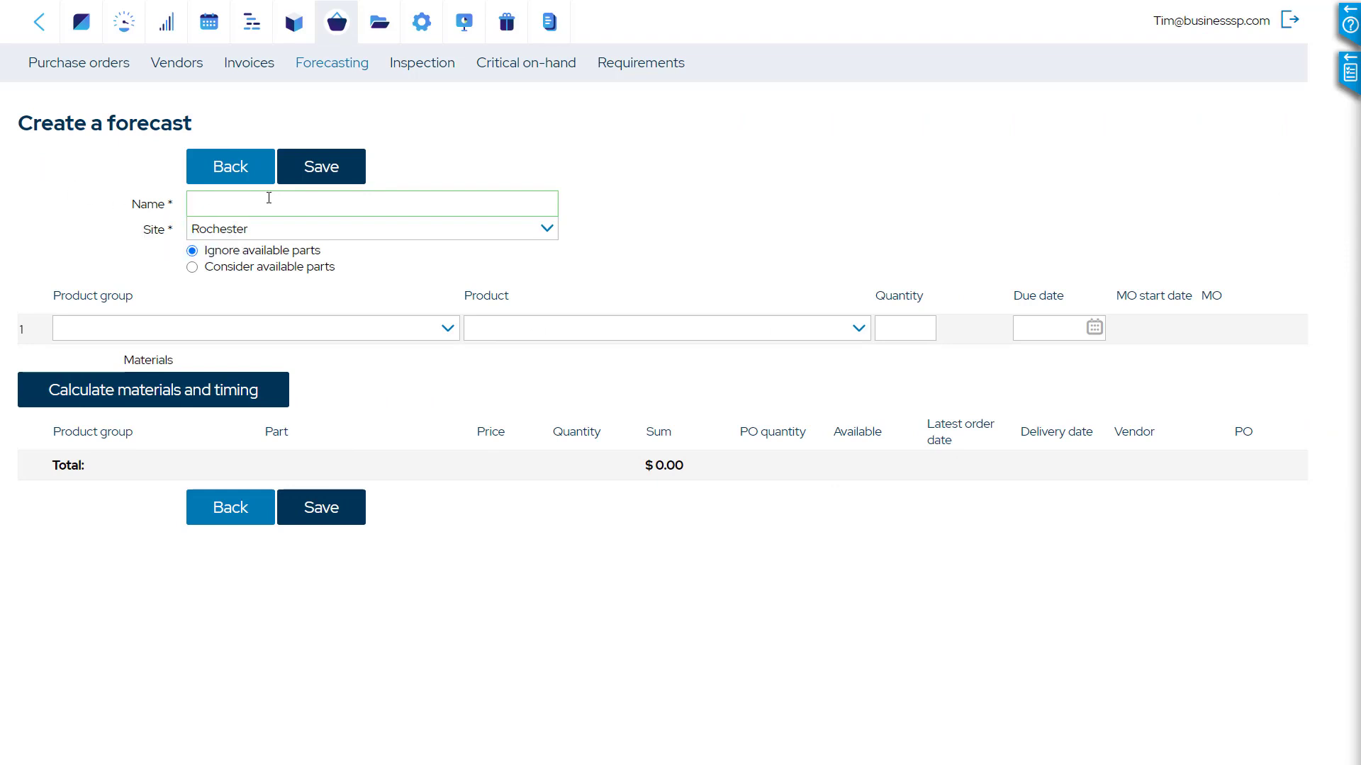
{"action": "type", "text": "Sample II"}
{"action": "left_click", "coordinate": [548, 227]}
{"action": "left_click", "coordinate": [520, 249]}
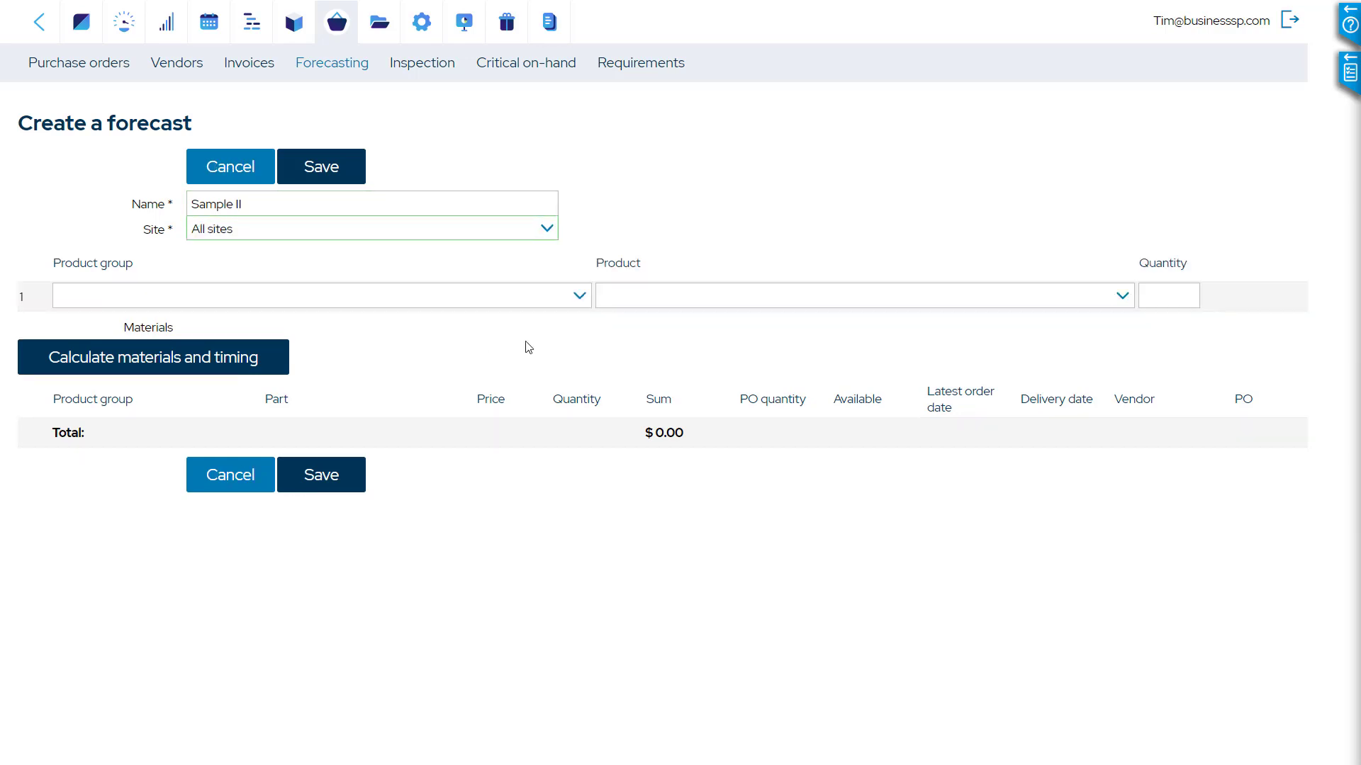
Add 30 pcs of A00004 Wooden table from group AG00002 Products to the Sample II forecast
{"action": "left_click", "coordinate": [579, 296]}
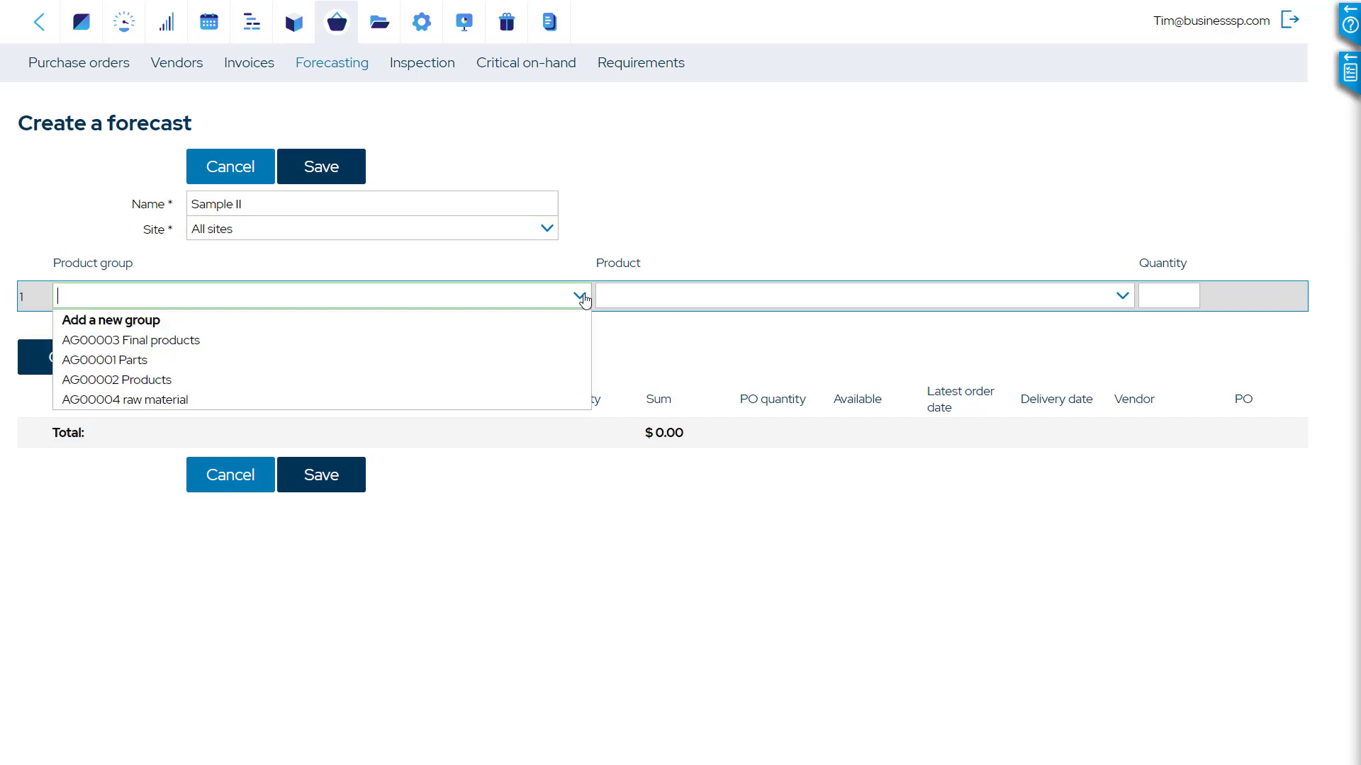
{"action": "left_click", "coordinate": [536, 389]}
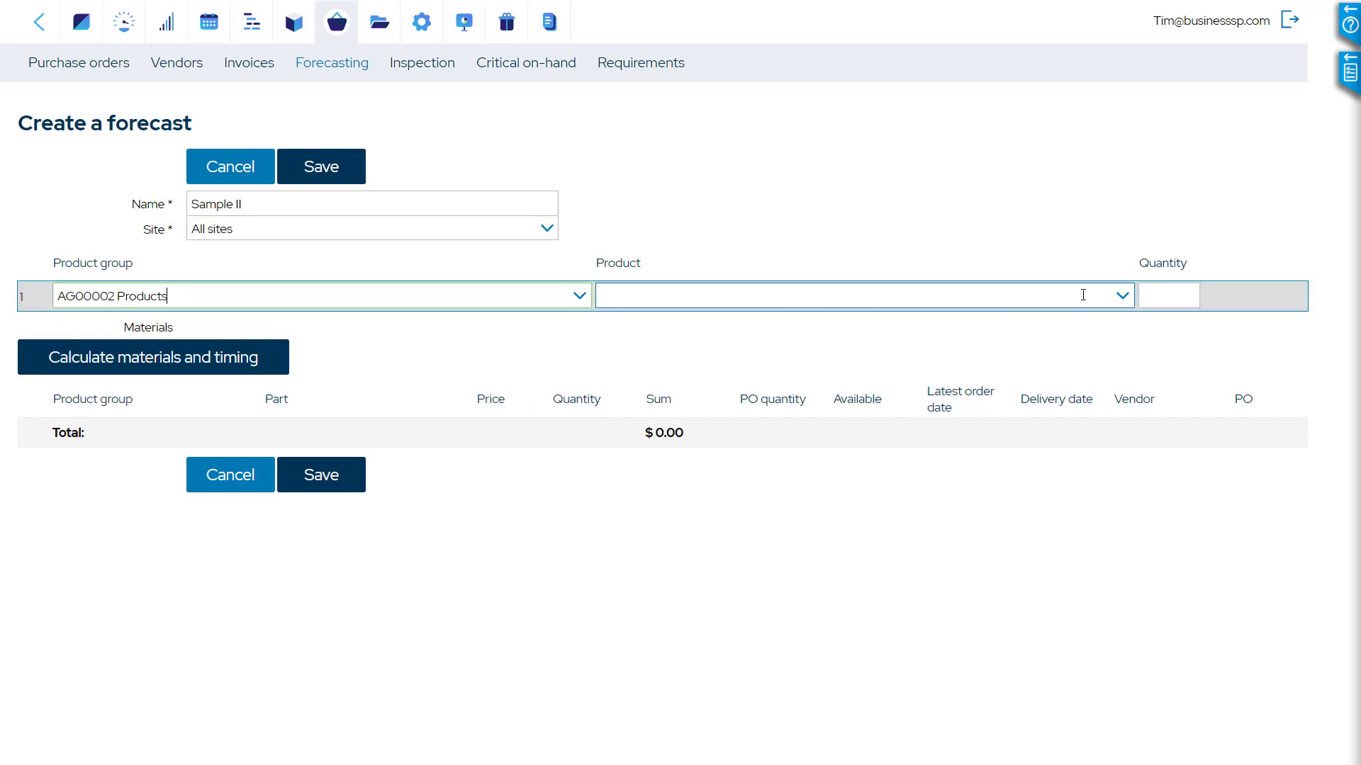
{"action": "left_click", "coordinate": [1121, 298]}
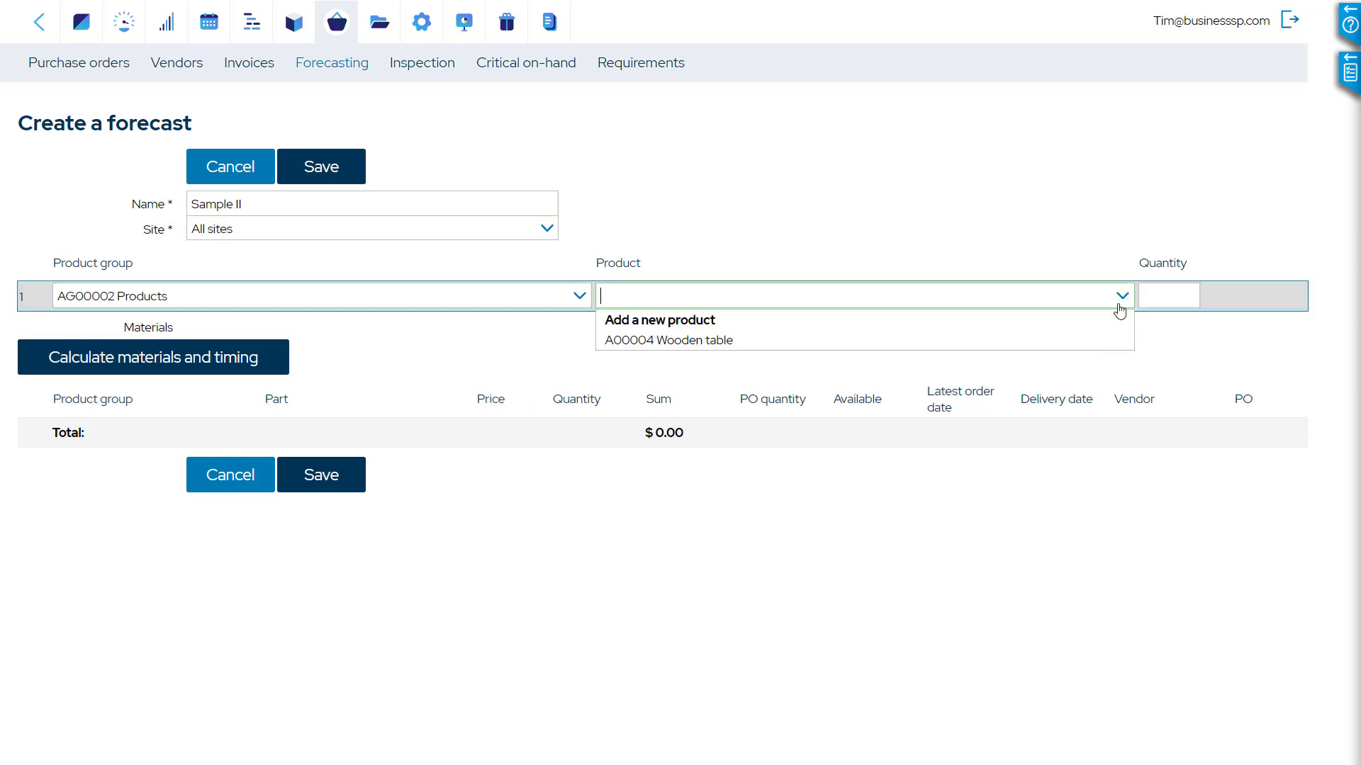
{"action": "left_click", "coordinate": [1041, 339]}
{"action": "left_click", "coordinate": [1177, 292]}
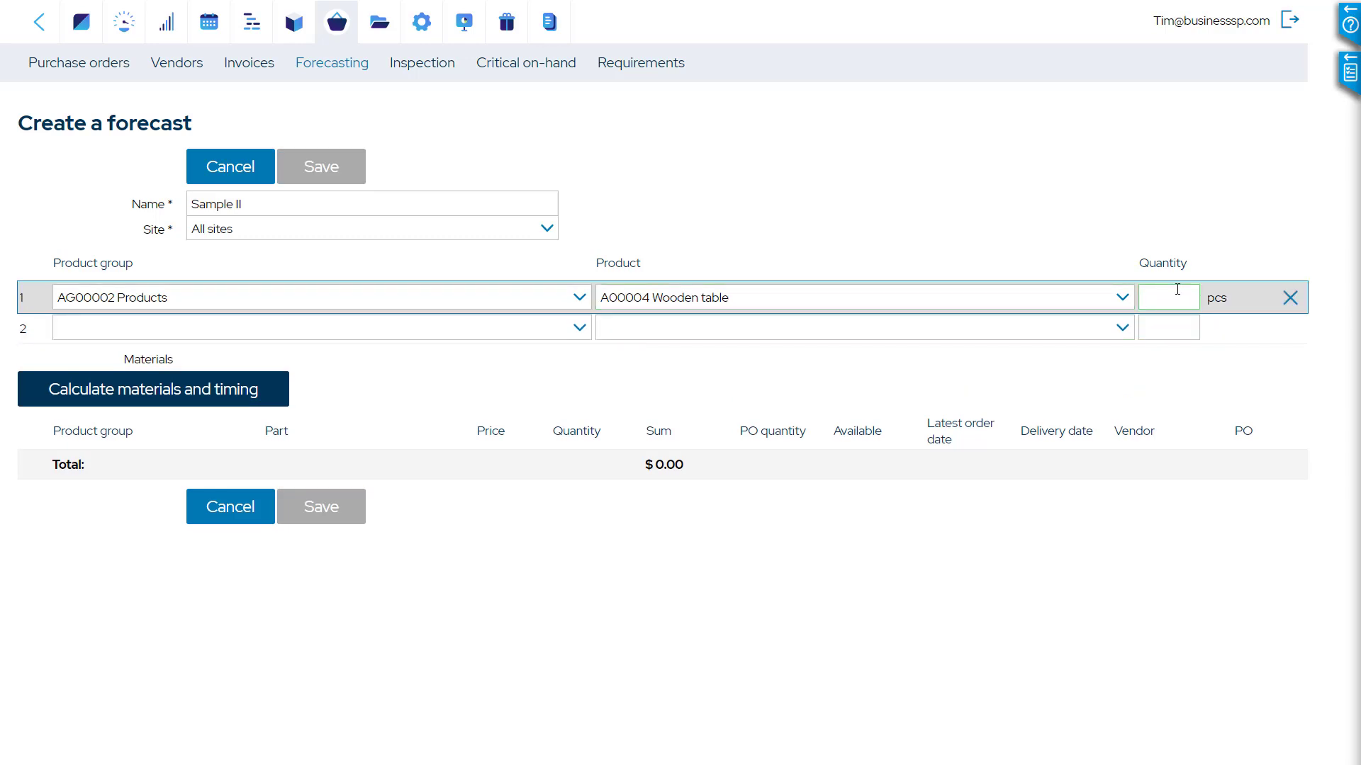
{"action": "type", "text": "30"}
{"action": "key", "text": "Tab"}
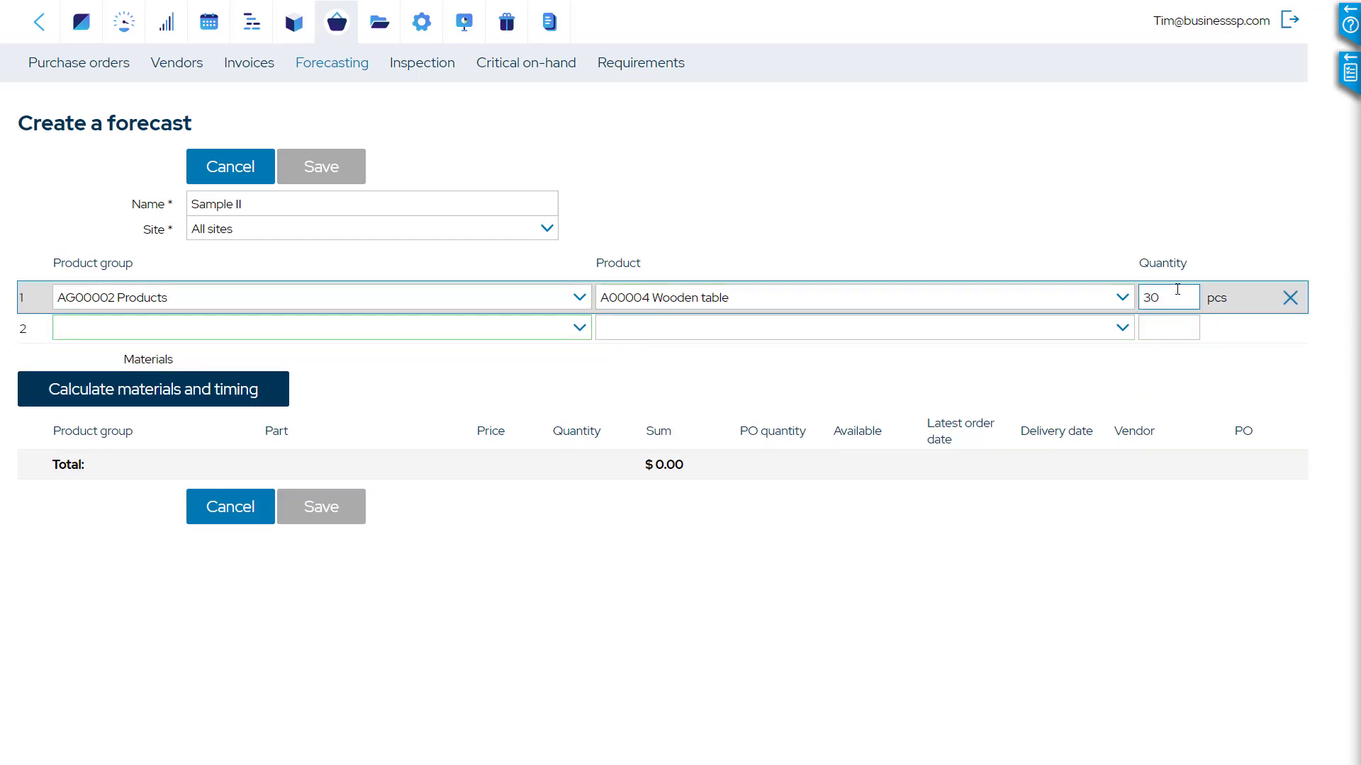
Calculate materials and timing for the Sample II forecast, and return to the main menu through the forecast list
{"action": "left_click", "coordinate": [244, 389]}
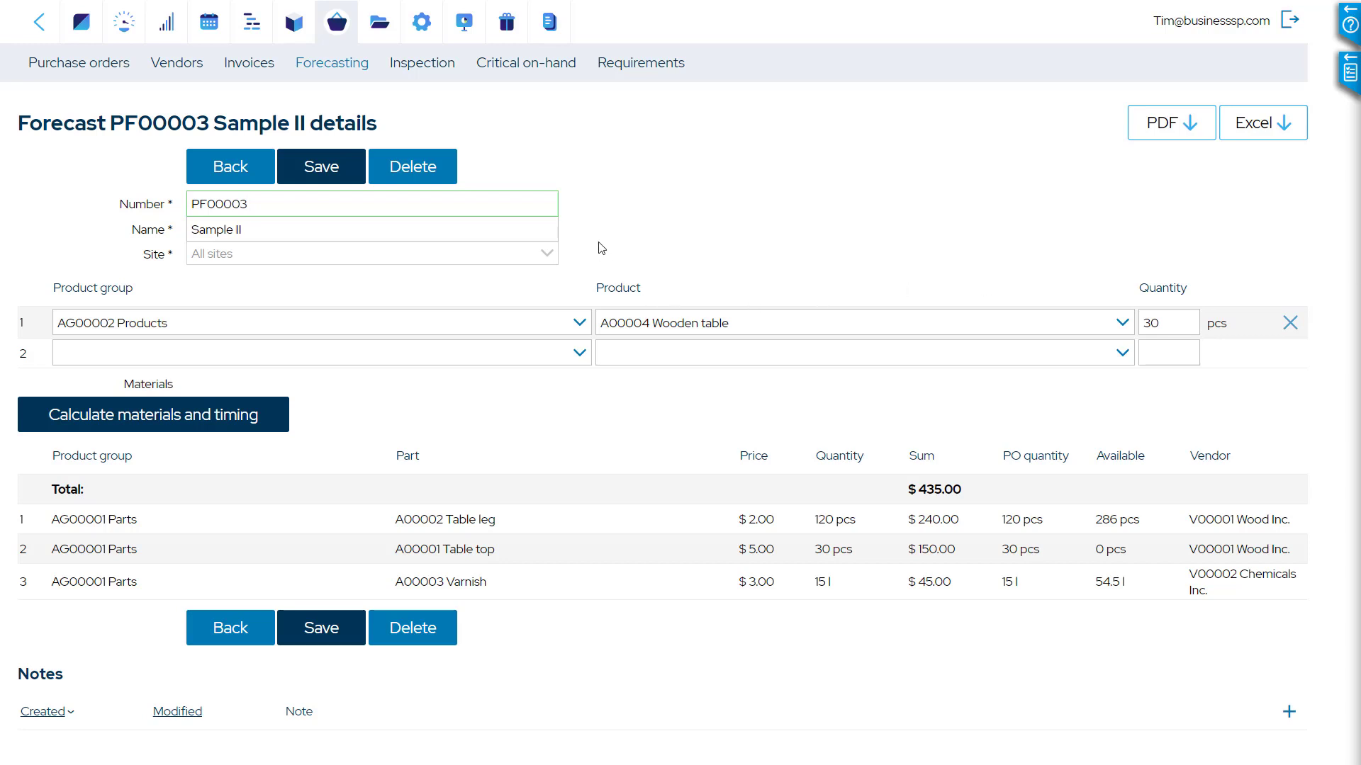
{"action": "left_click", "coordinate": [229, 169]}
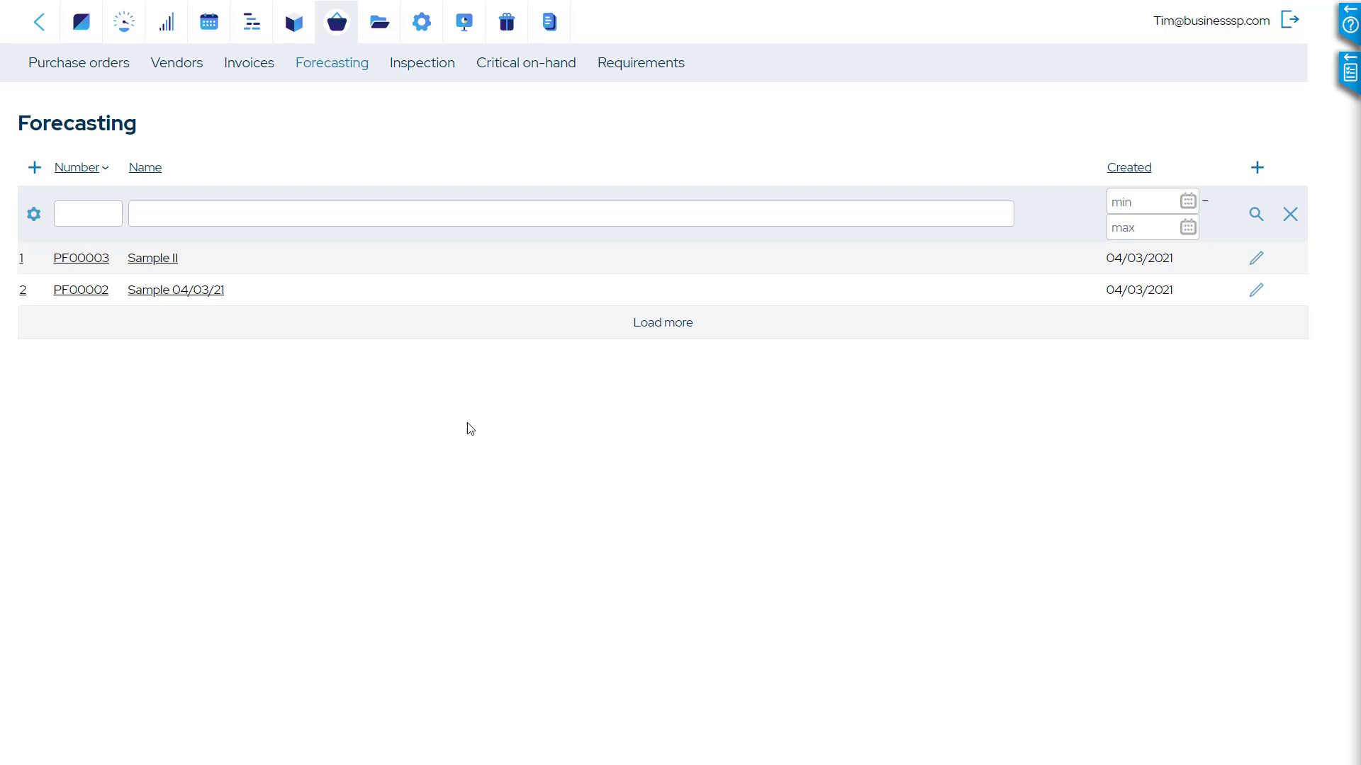
{"action": "left_click", "coordinate": [83, 26]}
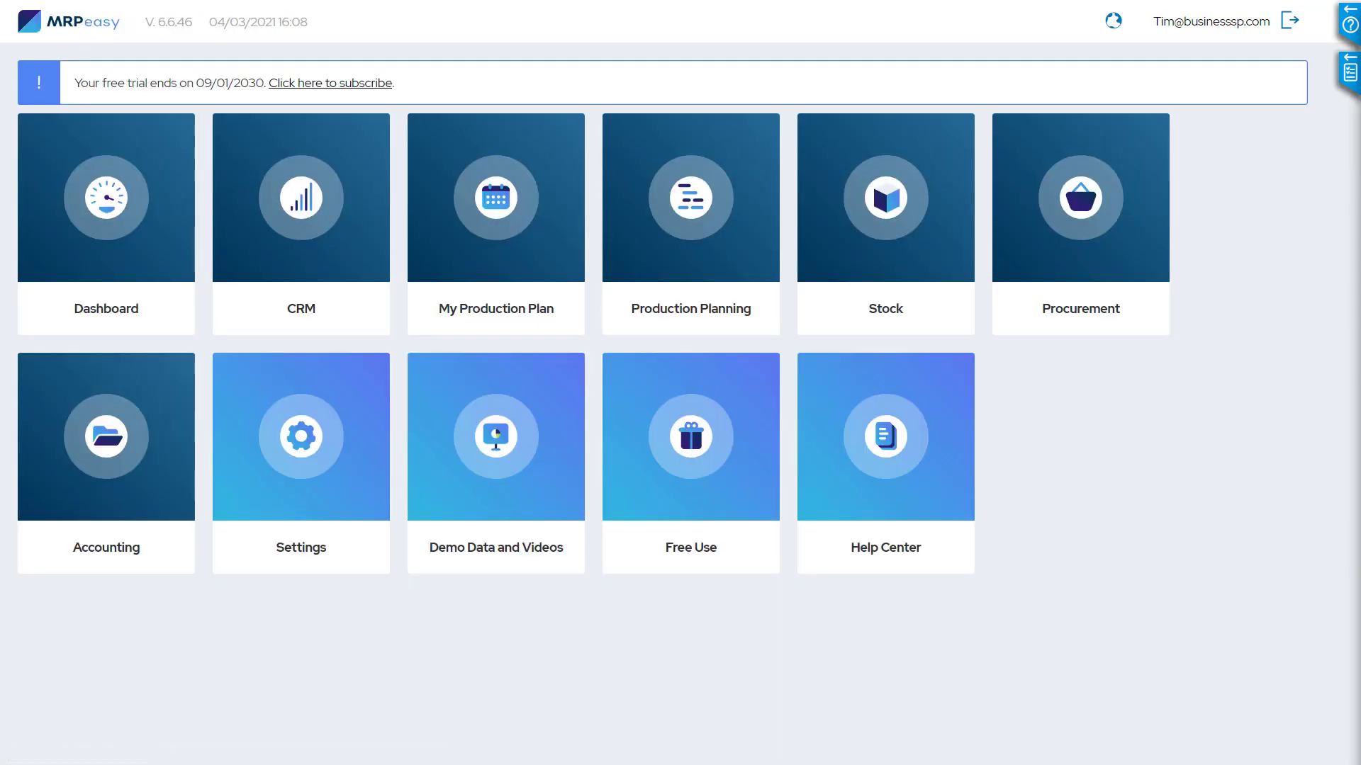